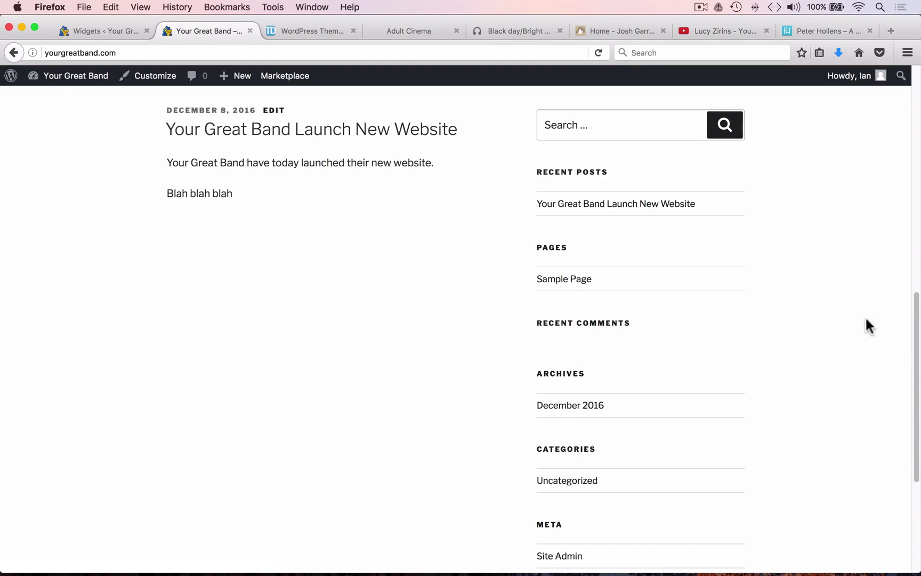
Add a Categories widget to the Footer 1 area on the Widgets admin page.
drag(916, 303, 916, 447)
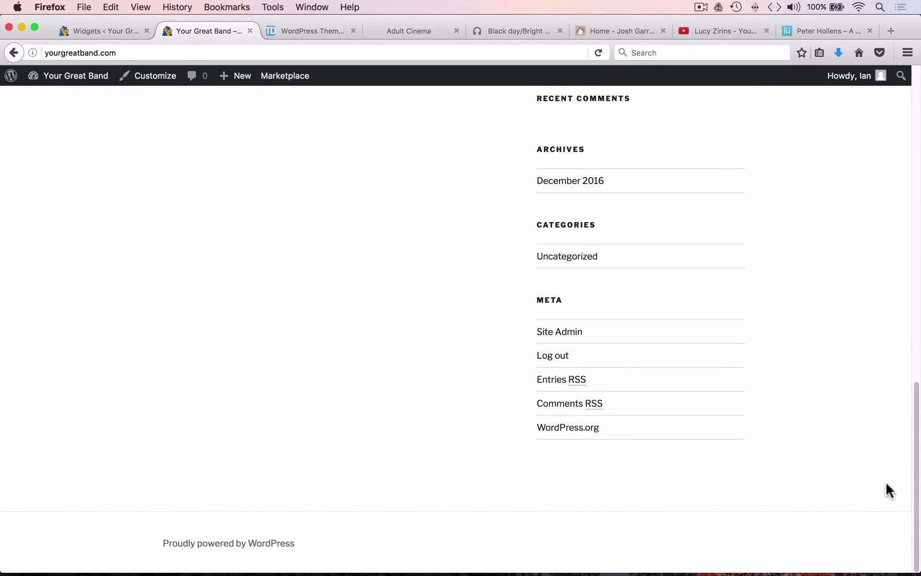
drag(916, 488, 907, 354)
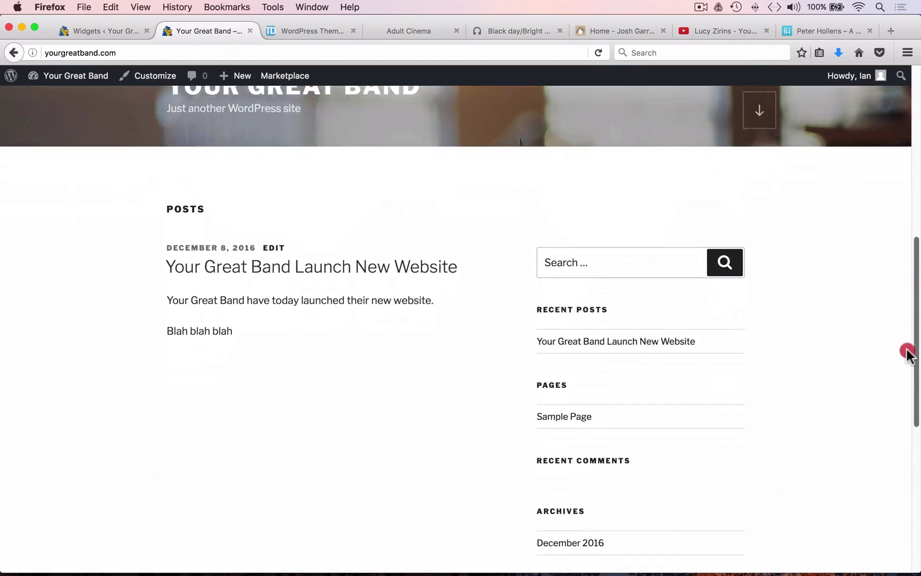
click(86, 31)
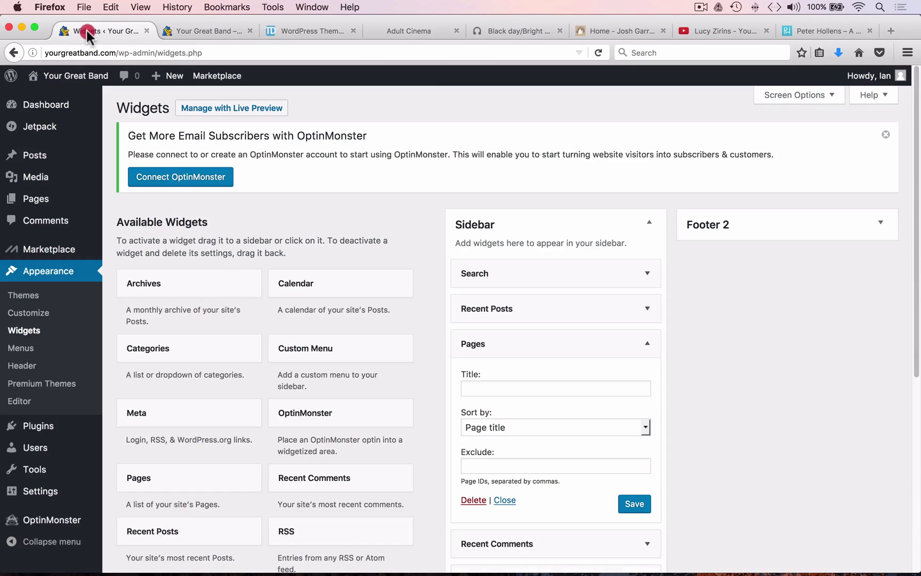
mouse_move(37, 448)
click(647, 343)
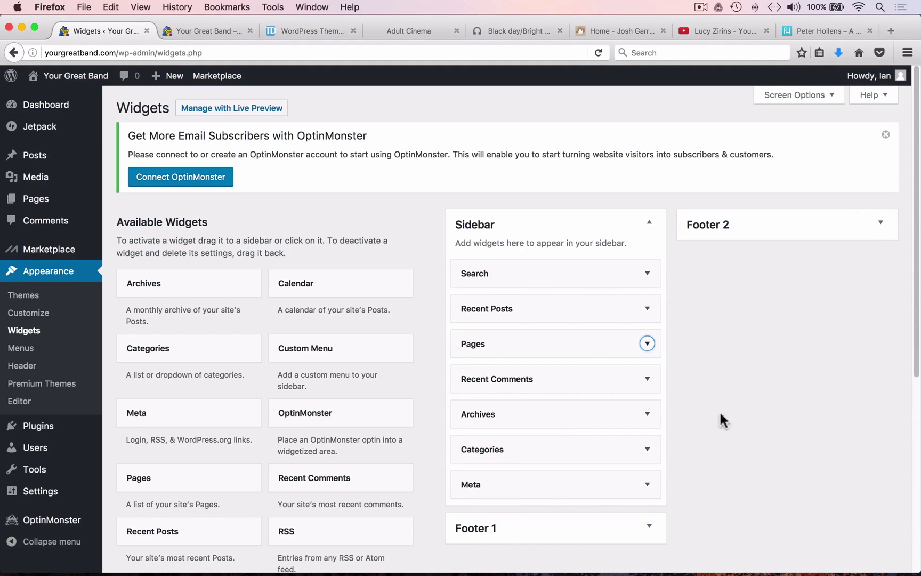
click(650, 529)
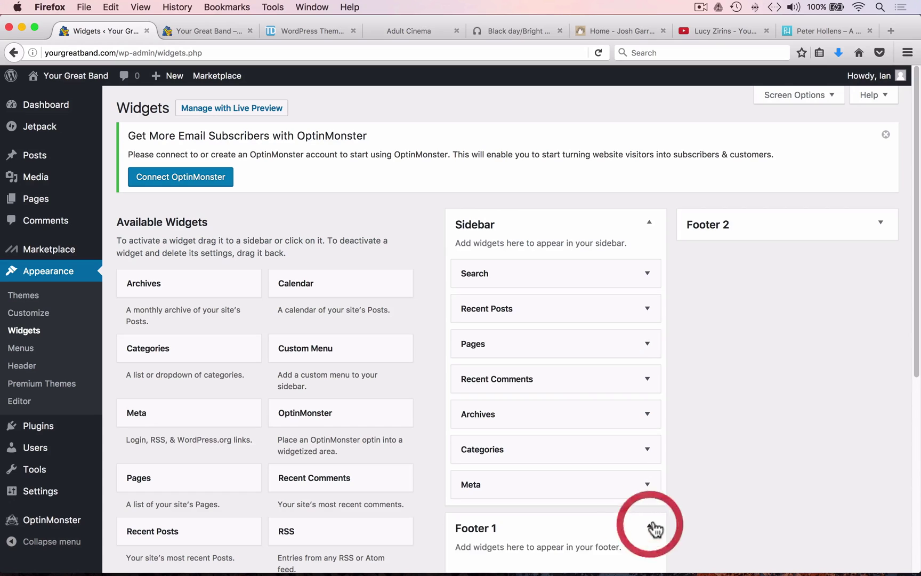
drag(209, 352, 584, 366)
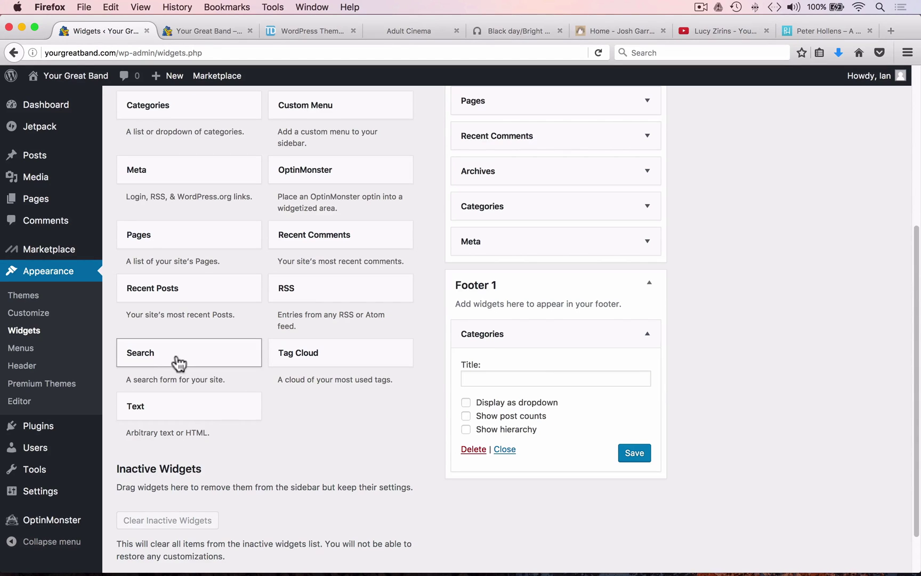
Add a Recent Posts widget to the Footer 2 area and save both footer widgets.
drag(171, 292, 860, 271)
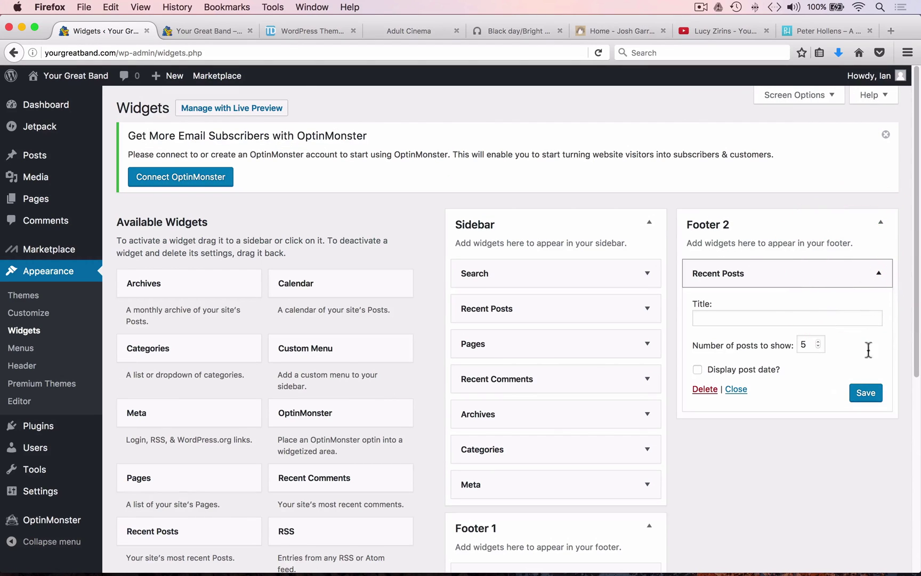
click(868, 393)
drag(913, 381, 899, 506)
click(634, 486)
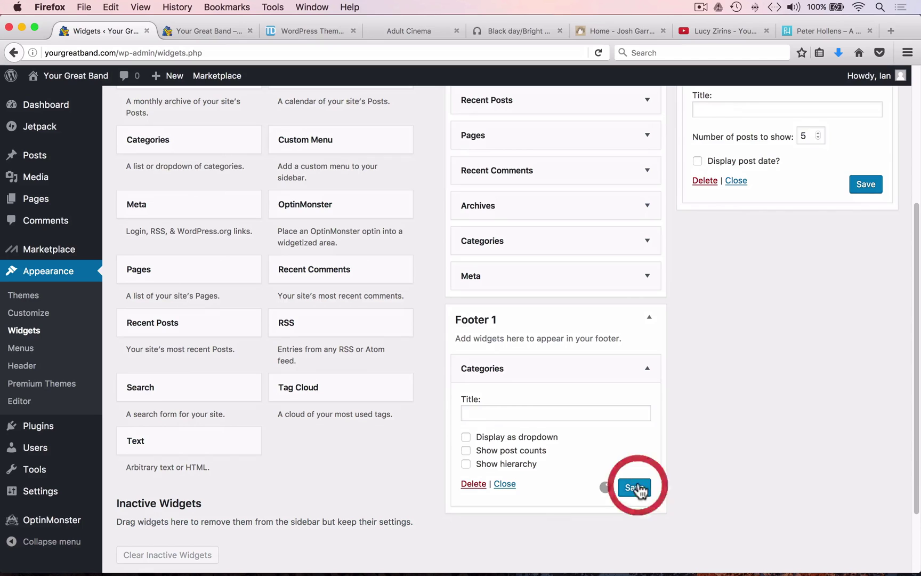
Reload the site's home page and examine its footer widgets, header image and posts section.
click(205, 31)
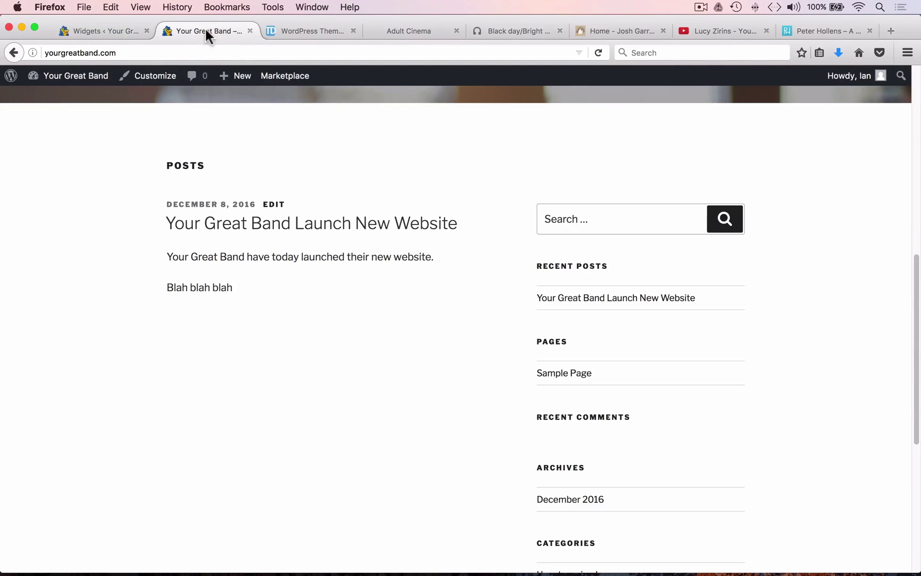
click(600, 51)
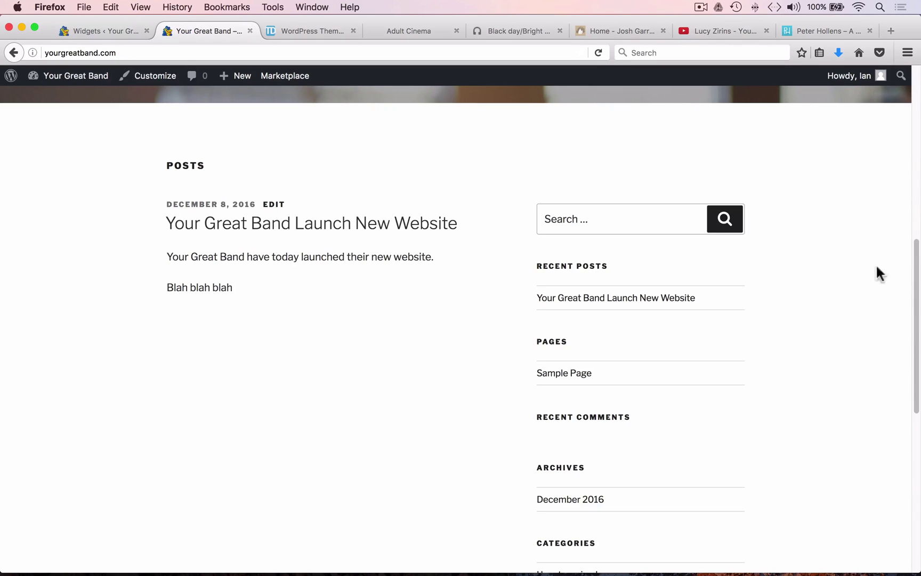
drag(915, 279, 901, 530)
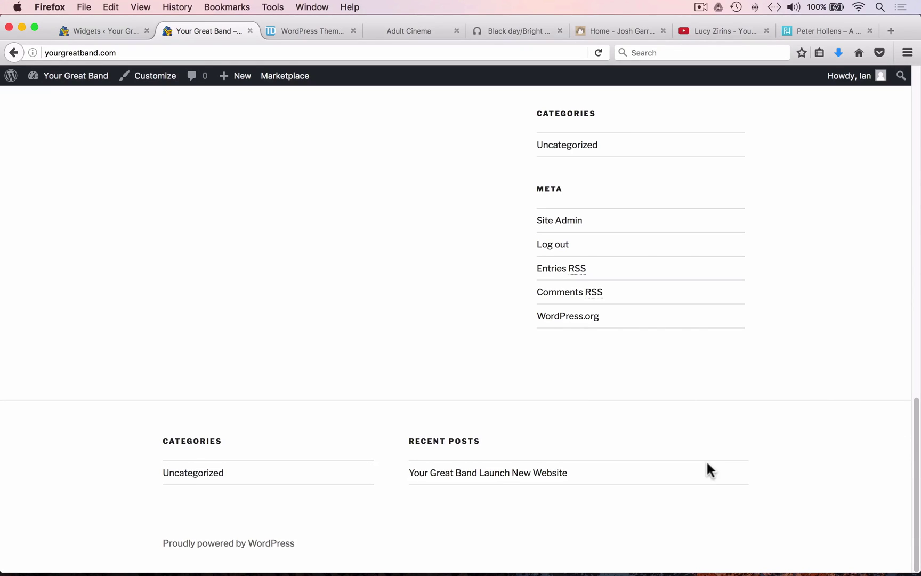
drag(916, 401, 916, 249)
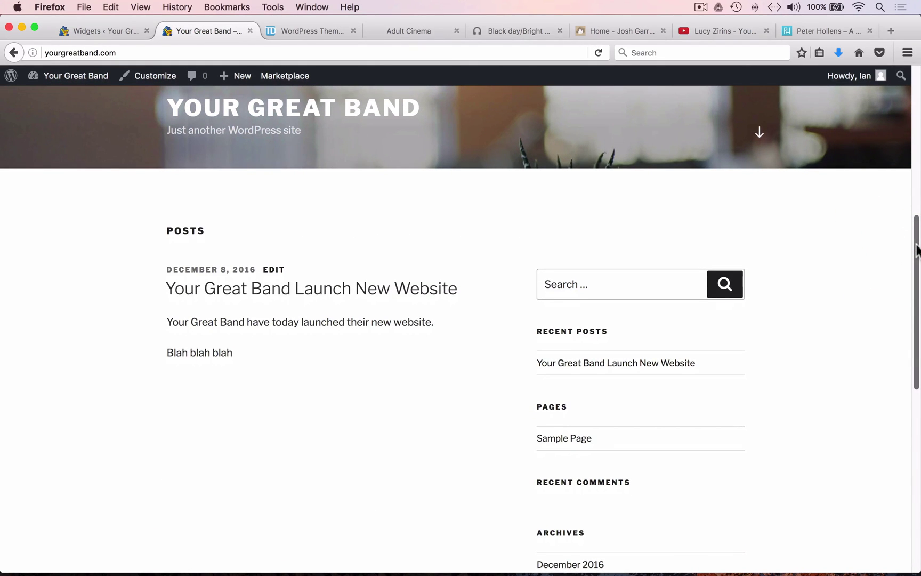
drag(916, 249, 920, 93)
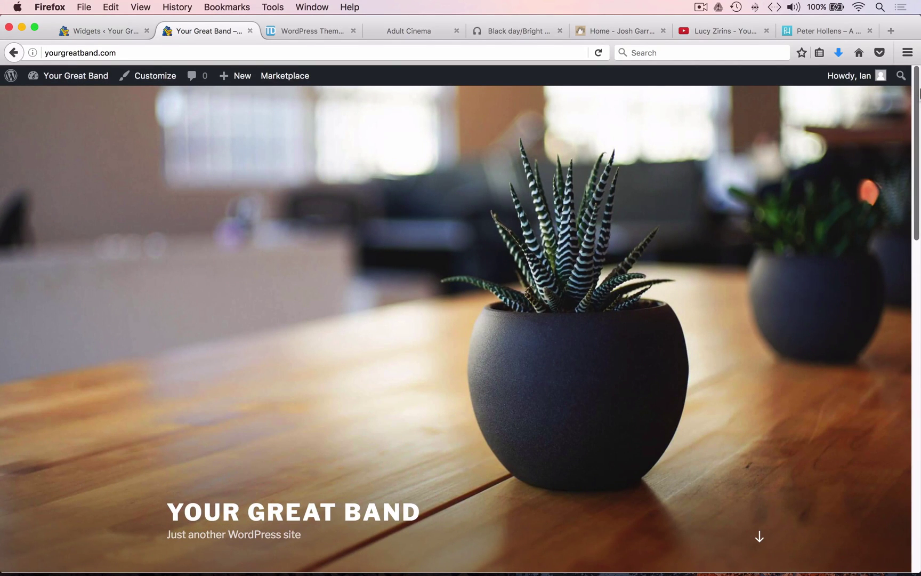
scroll(529, 272, down, 7)
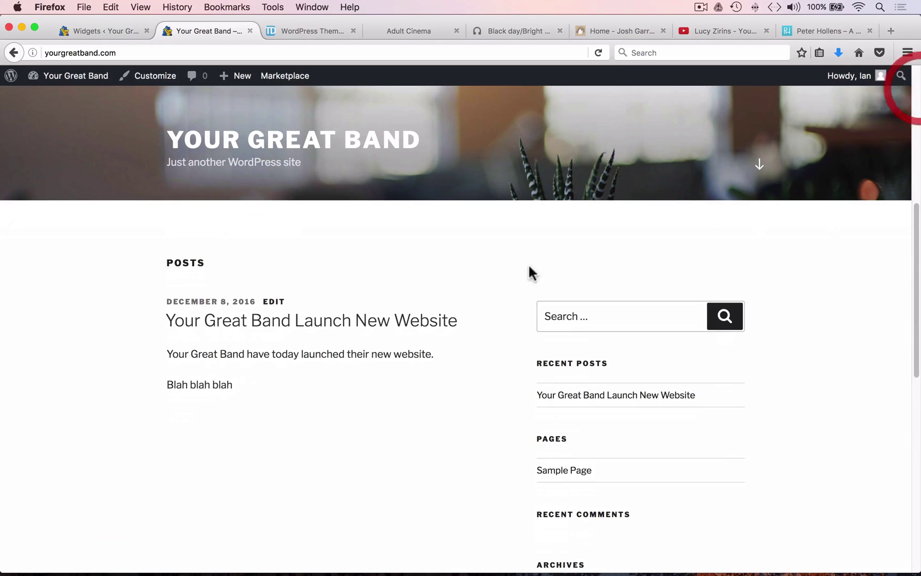
Open the post "Your Great Band Launch New Website" and the Sample Page to examine how each is laid out.
click(345, 324)
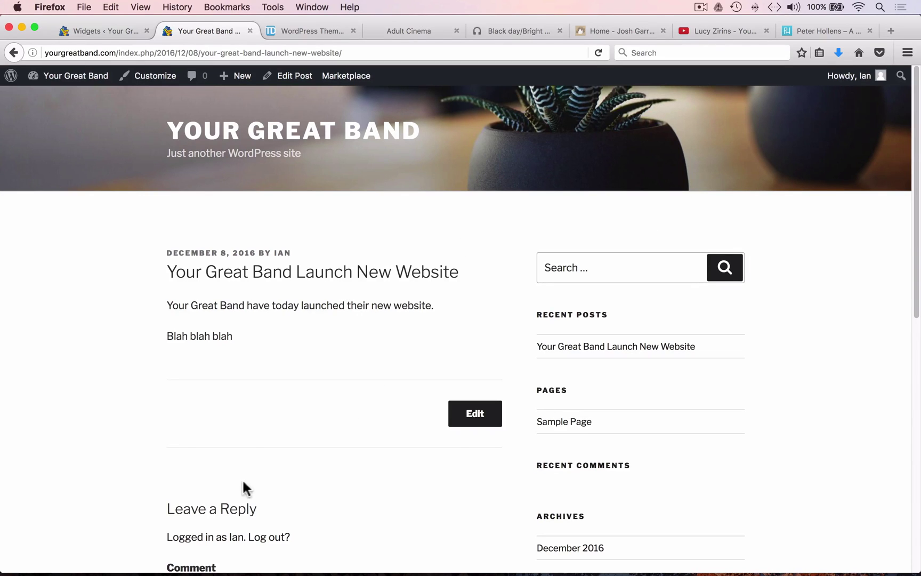
click(916, 314)
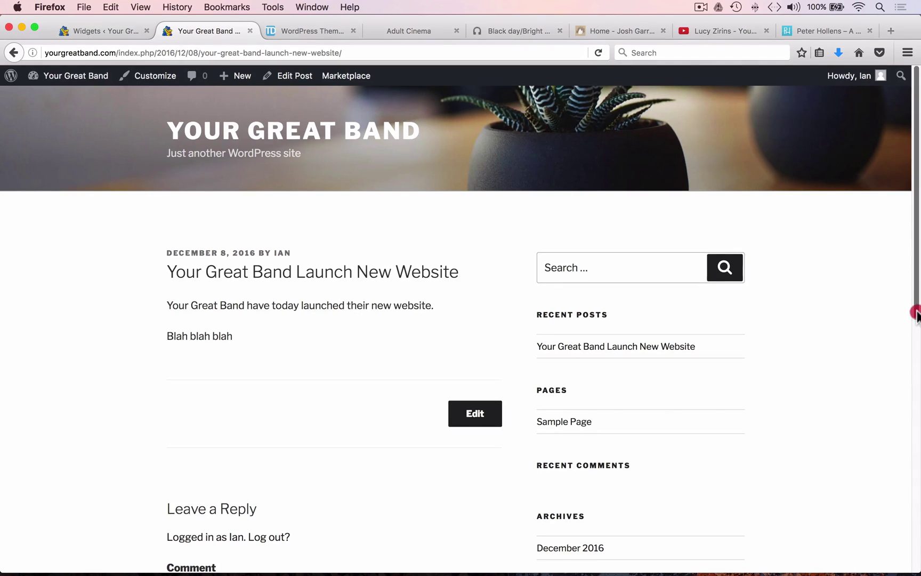
drag(916, 313, 908, 340)
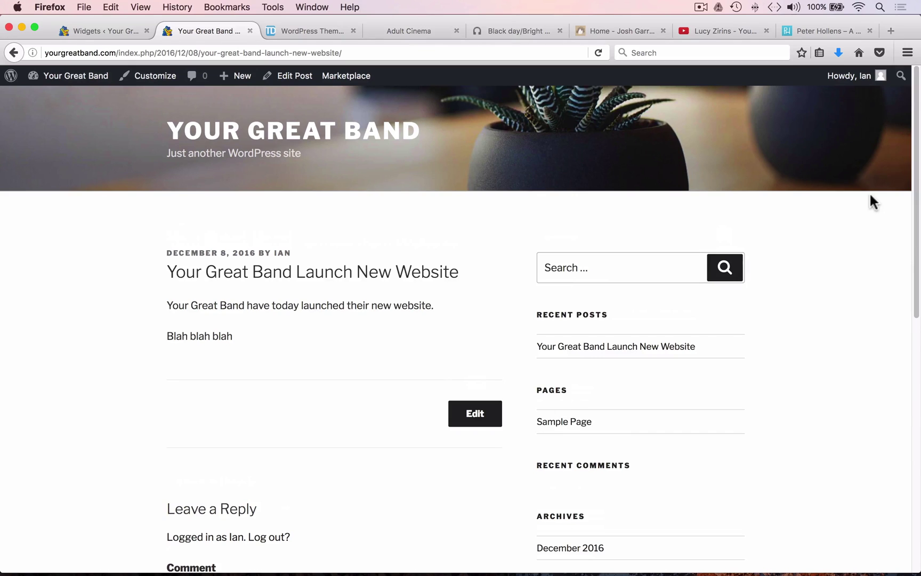
click(581, 426)
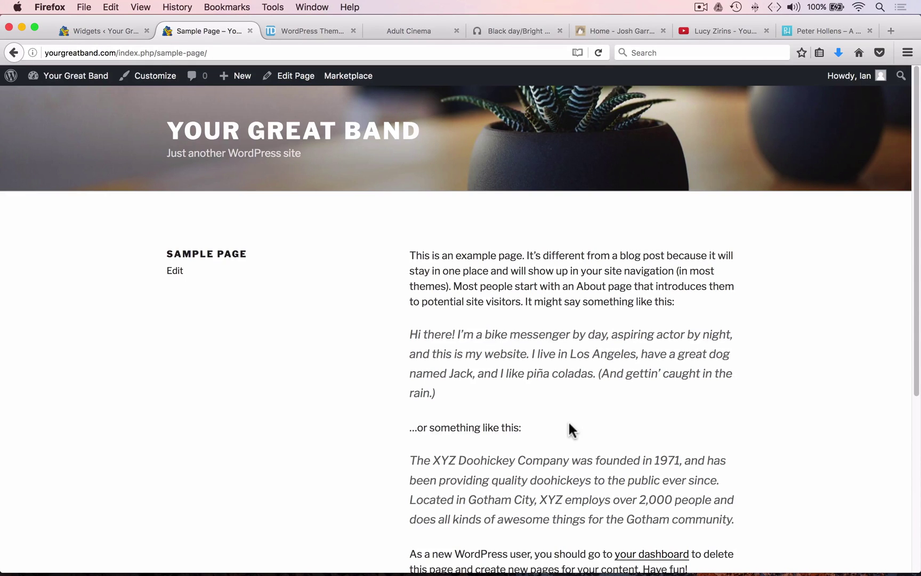
drag(911, 392, 903, 572)
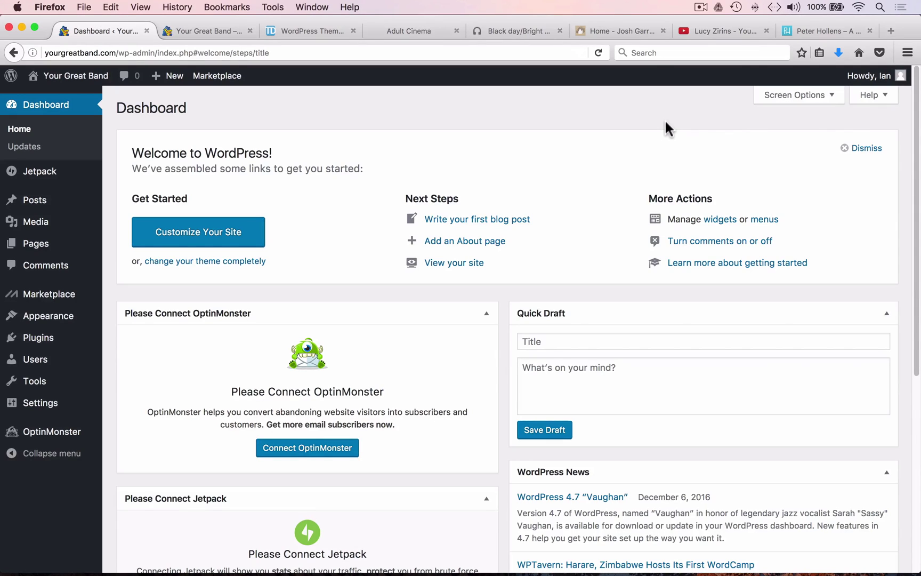
Upload lika-blue-background.jpg from the Desktop as a new image for the site's header.
mouse_move(60, 321)
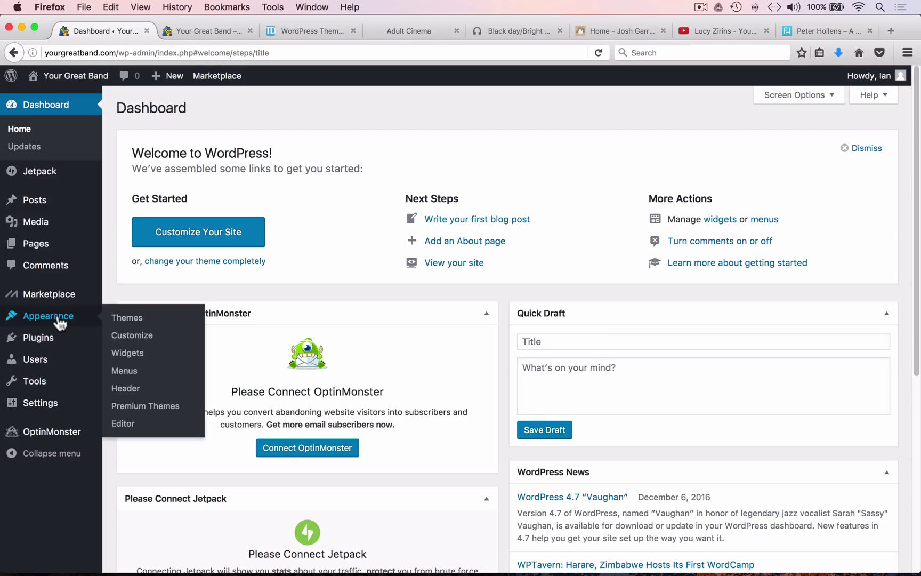
click(134, 389)
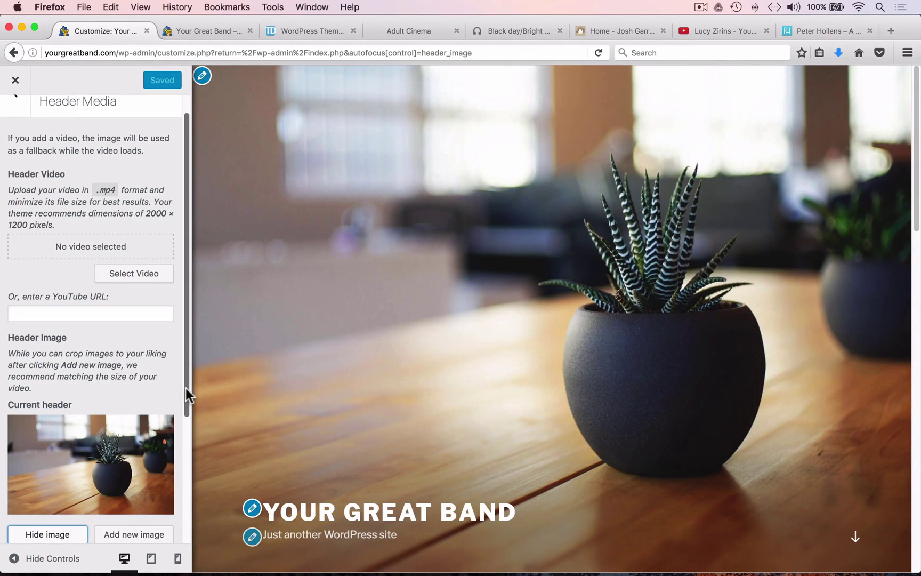
drag(186, 388, 190, 446)
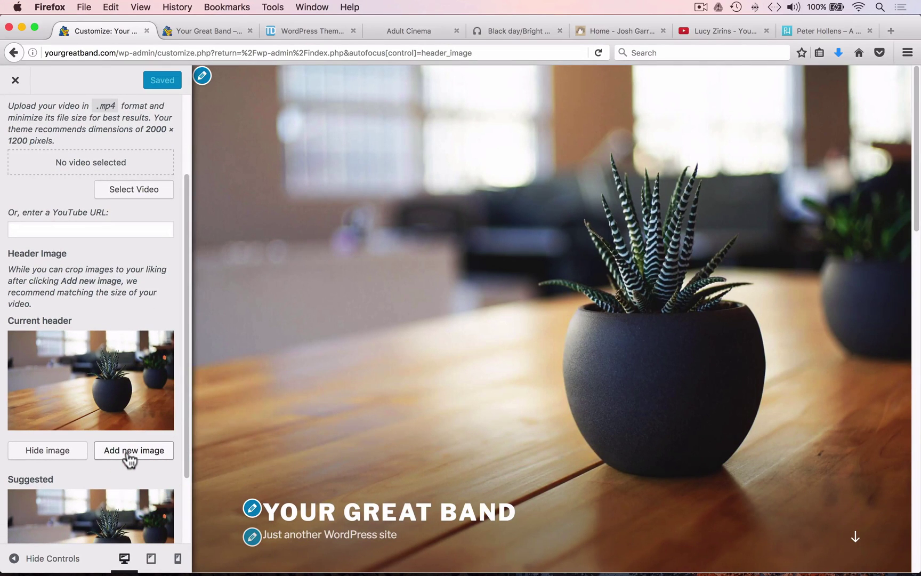
click(130, 453)
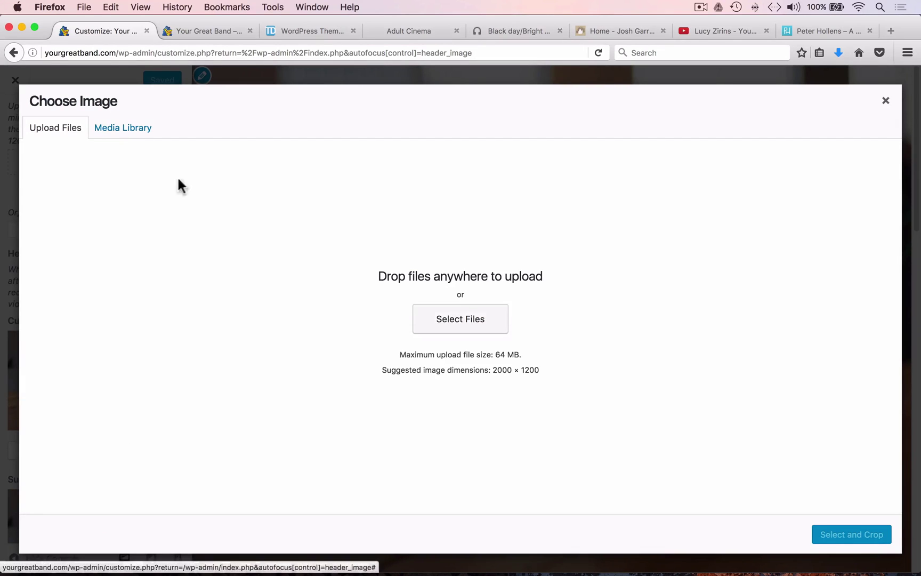
click(467, 329)
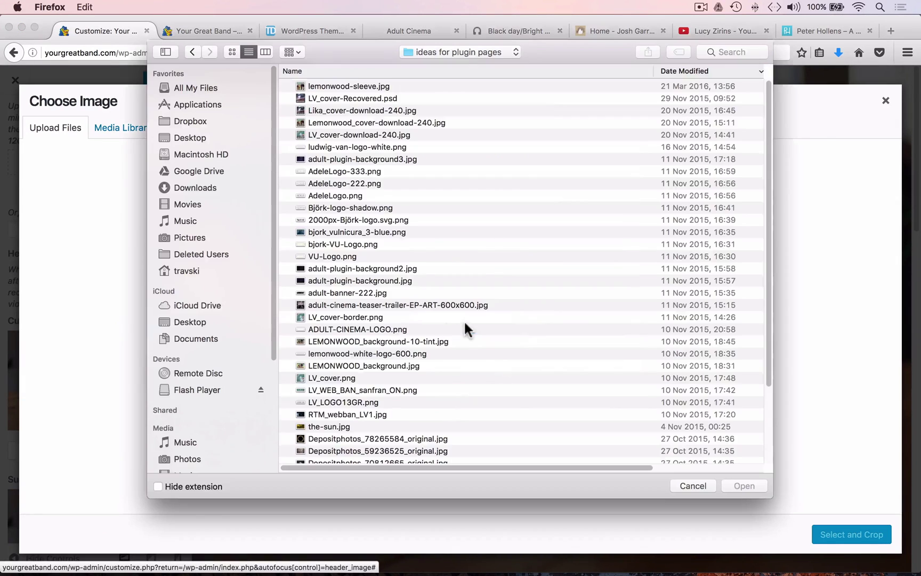
click(189, 137)
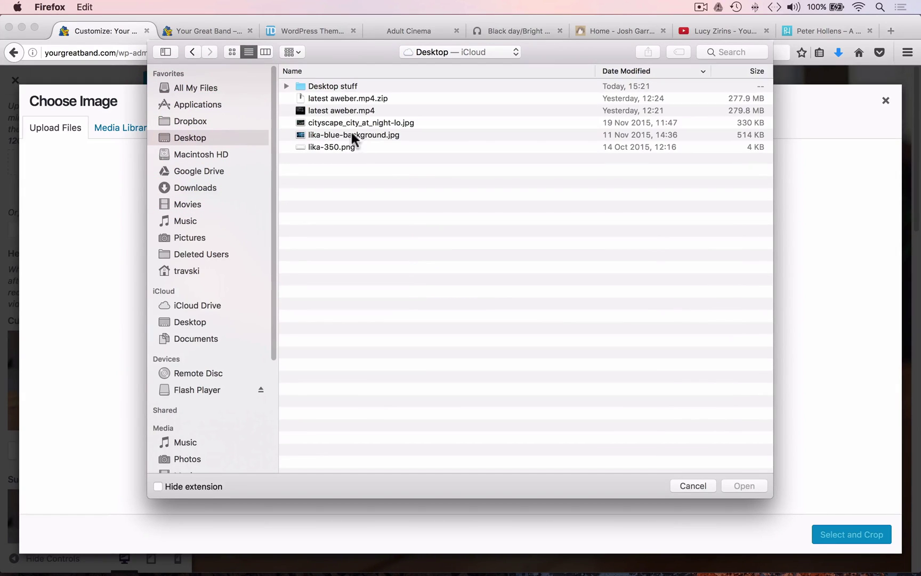
click(351, 133)
click(739, 485)
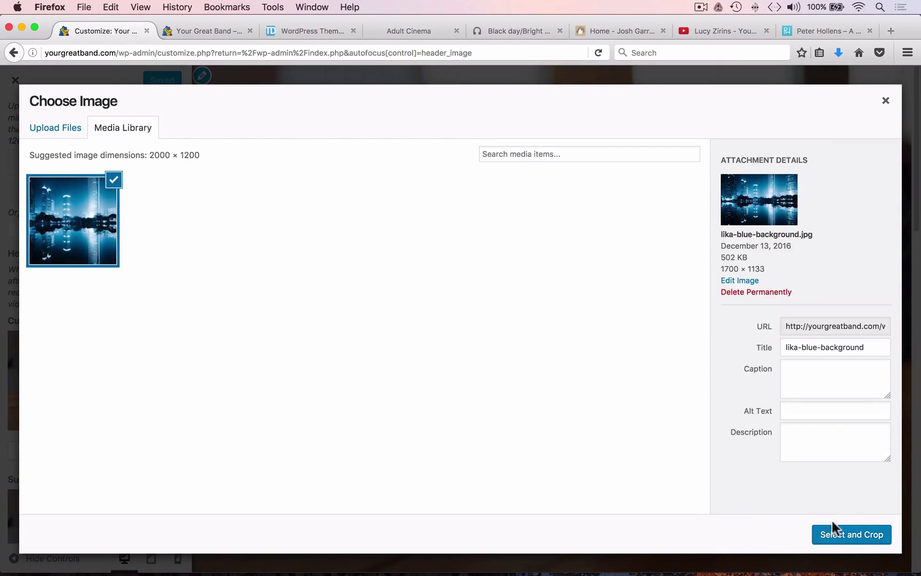
Use the uploaded lika-blue-background.jpg as the header image without cropping and check it in the preview.
click(842, 536)
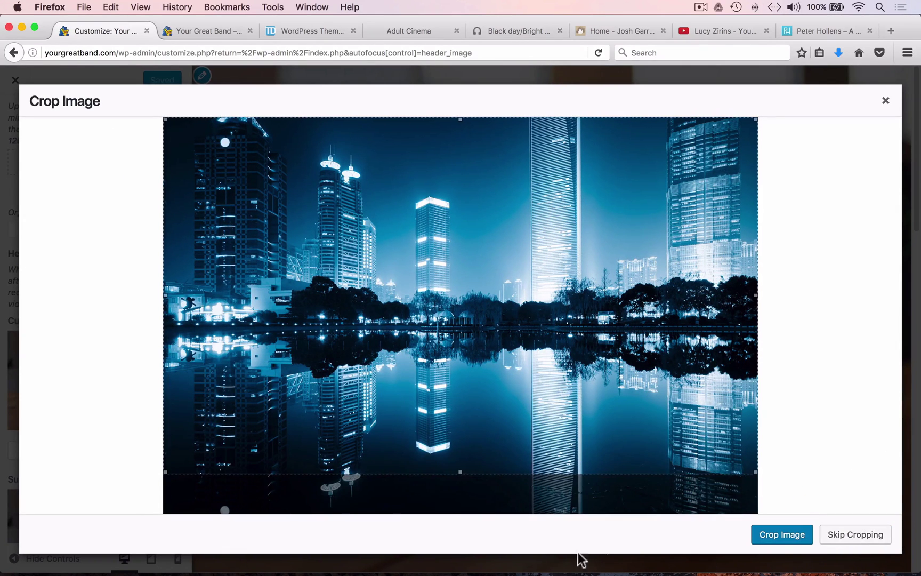
click(855, 534)
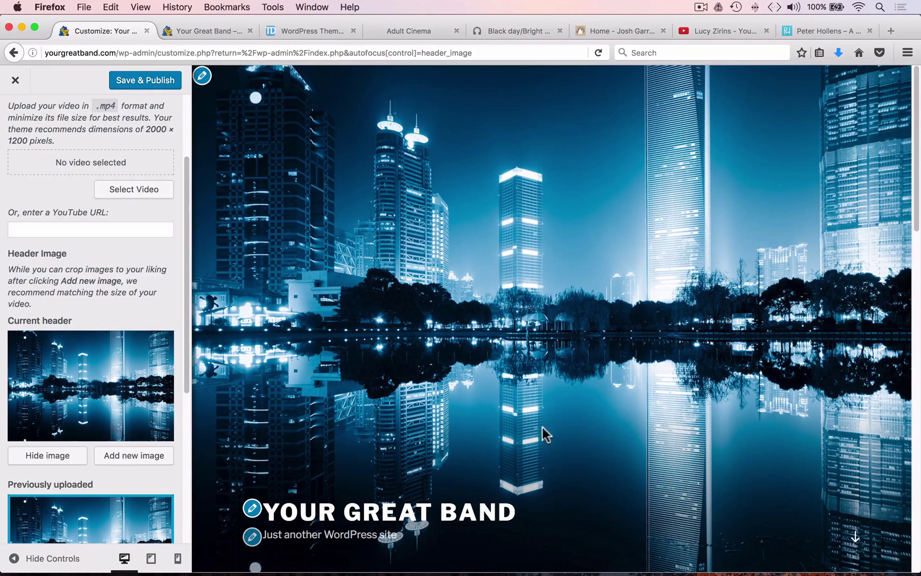
mouse_move(913, 213)
mouse_down()
mouse_move(903, 356)
mouse_move(915, 210)
mouse_up()
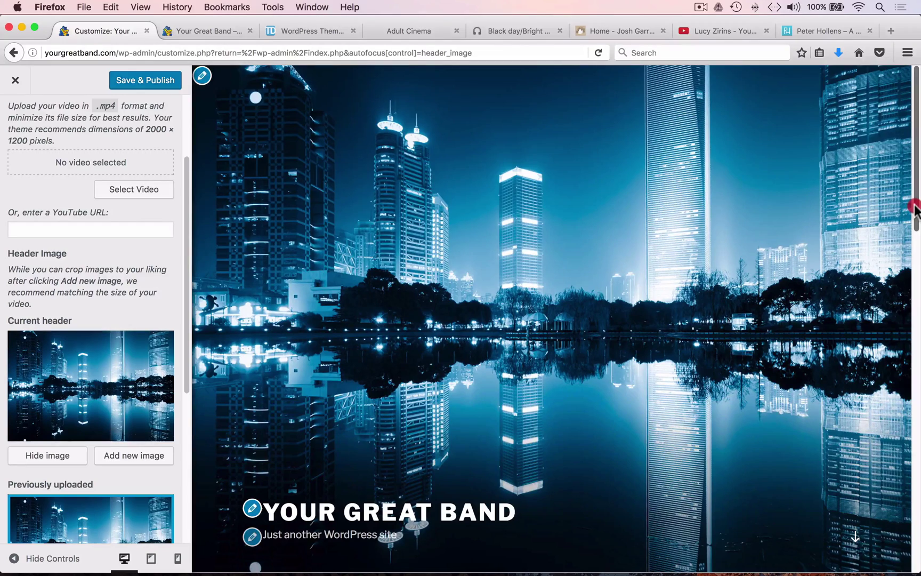
mouse_move(913, 211)
mouse_down()
mouse_move(892, 333)
mouse_move(913, 199)
mouse_up()
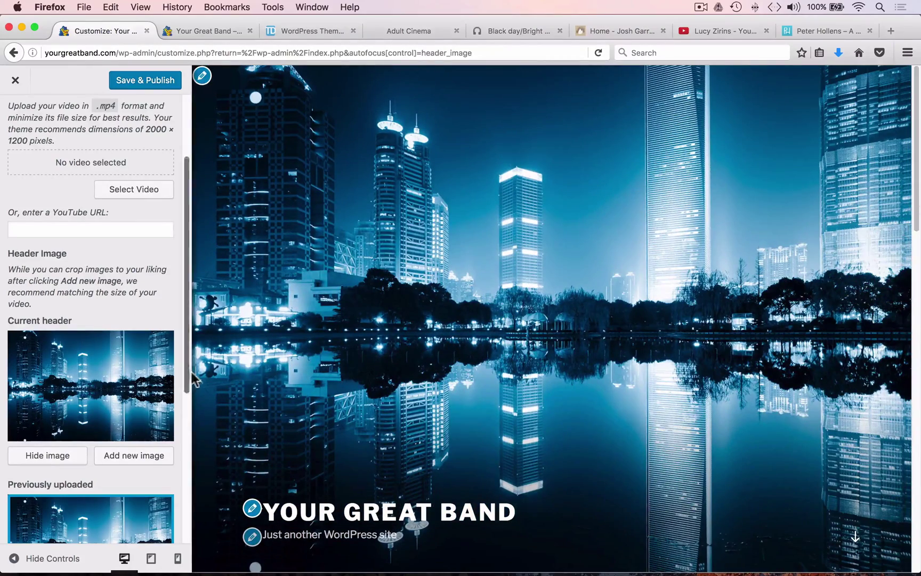
Upload cityscape_city_at_night-lo.jpg from the Desktop as a second new header image.
drag(187, 379, 180, 475)
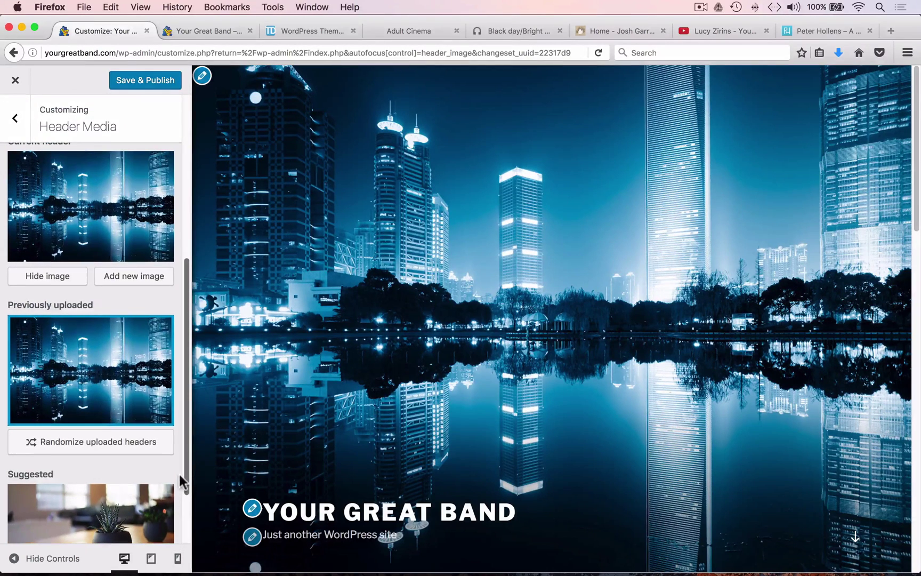
click(139, 278)
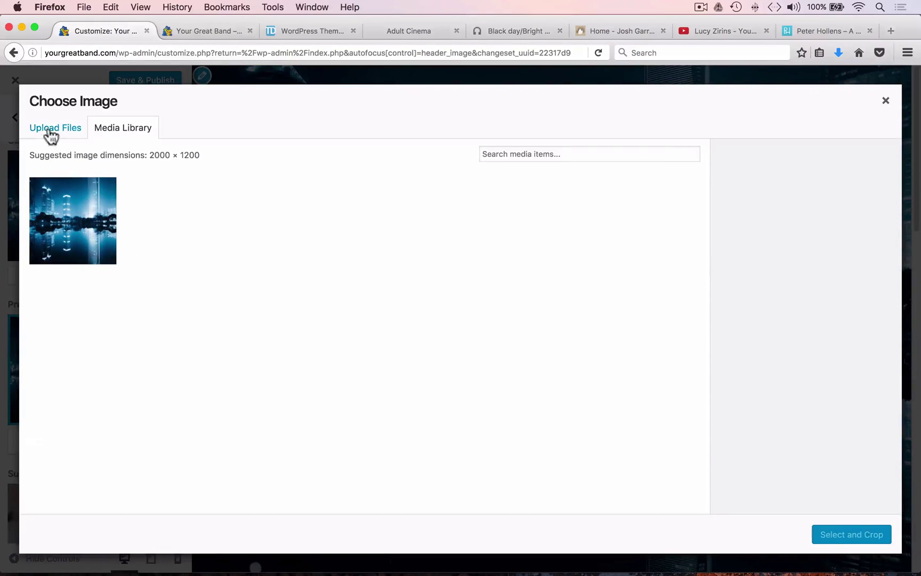
click(51, 129)
click(475, 323)
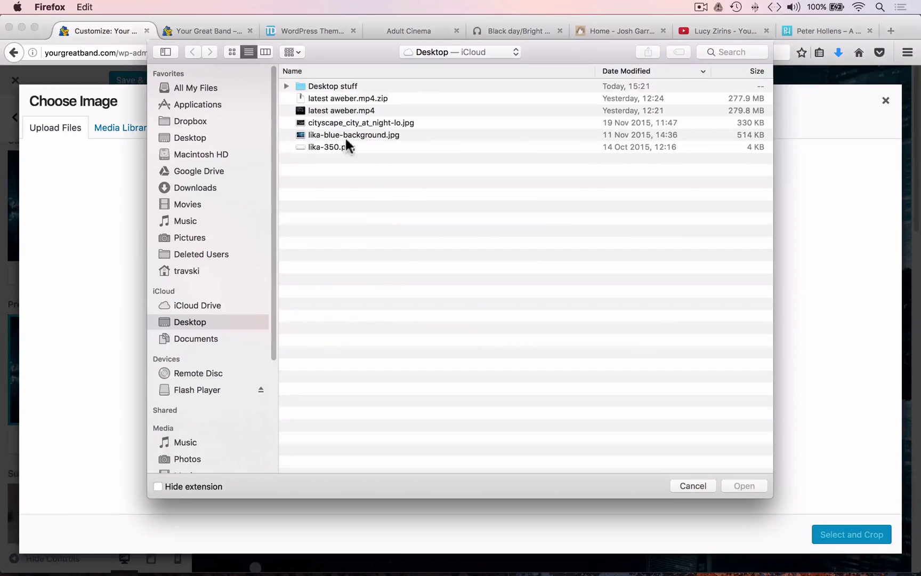
click(344, 123)
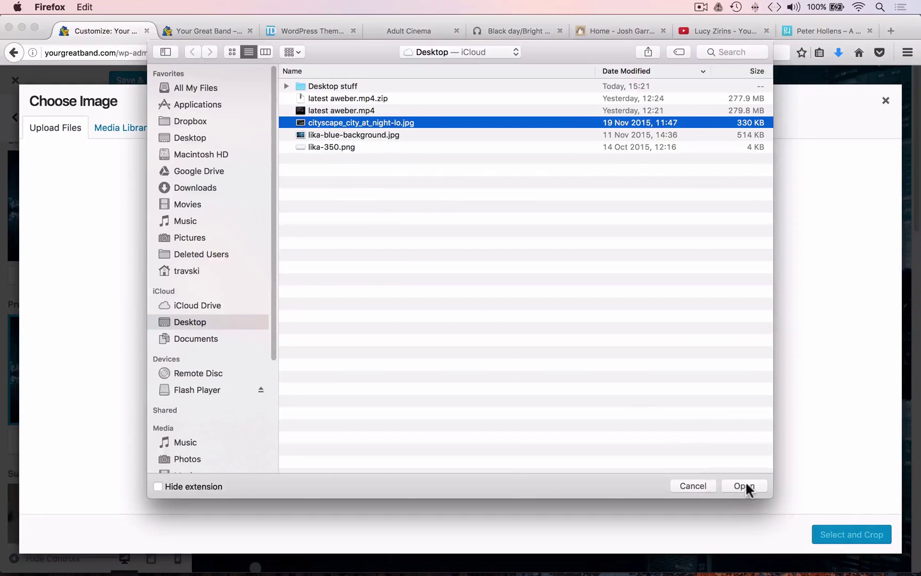
click(745, 485)
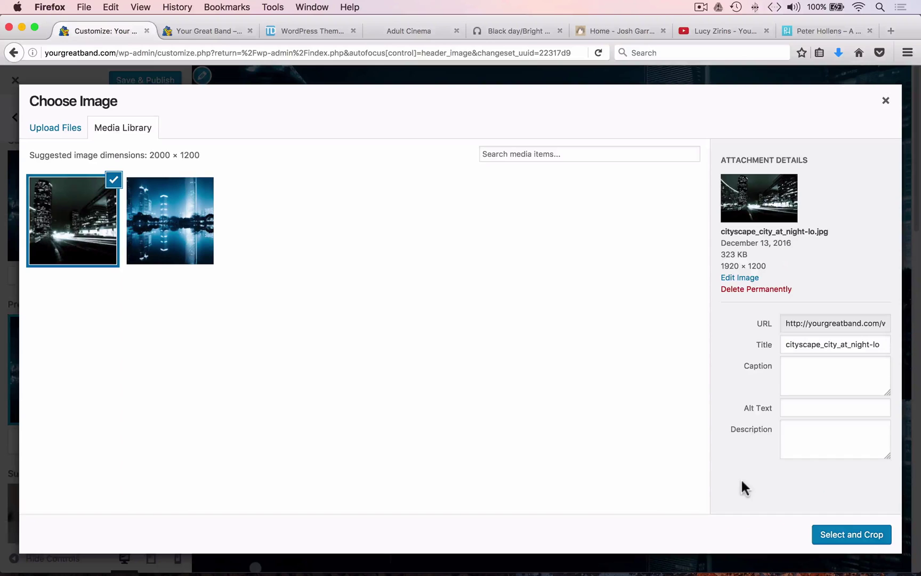
Add the uploaded cityscape image as a header without cropping, and publish the header media with uploaded headers randomized.
click(835, 540)
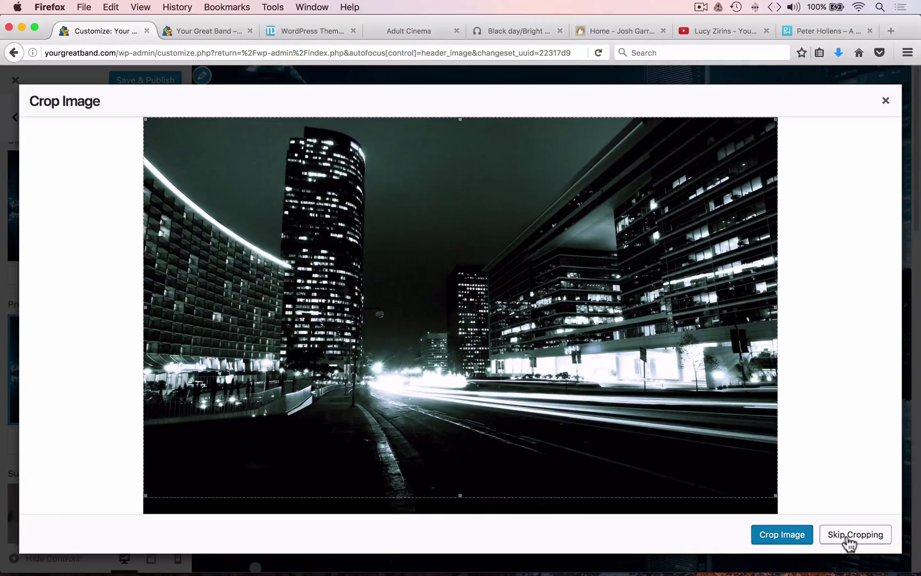
click(849, 543)
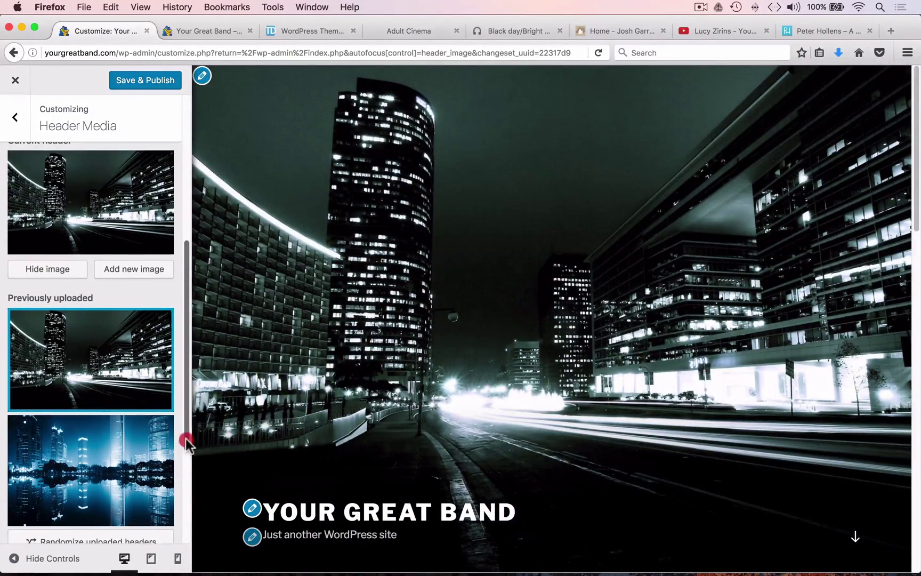
drag(185, 438, 191, 494)
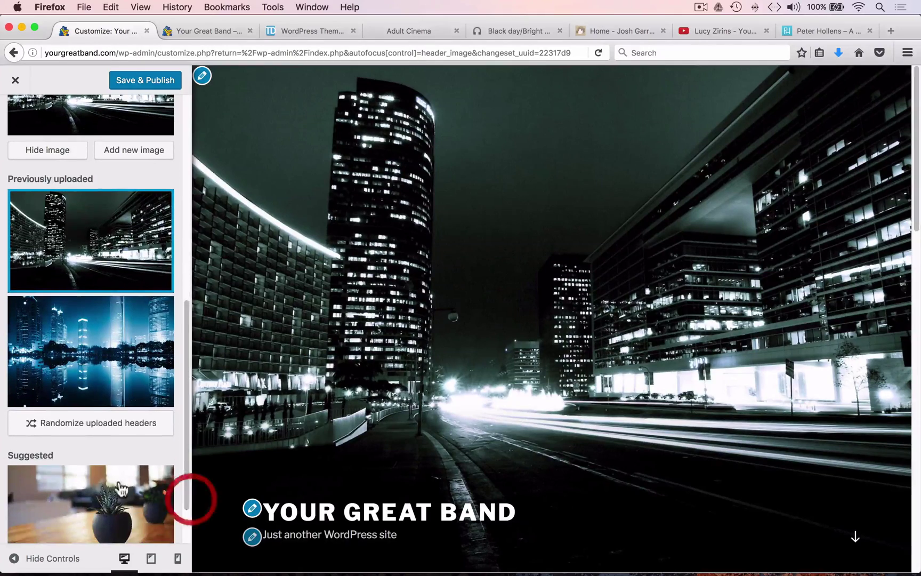
click(91, 423)
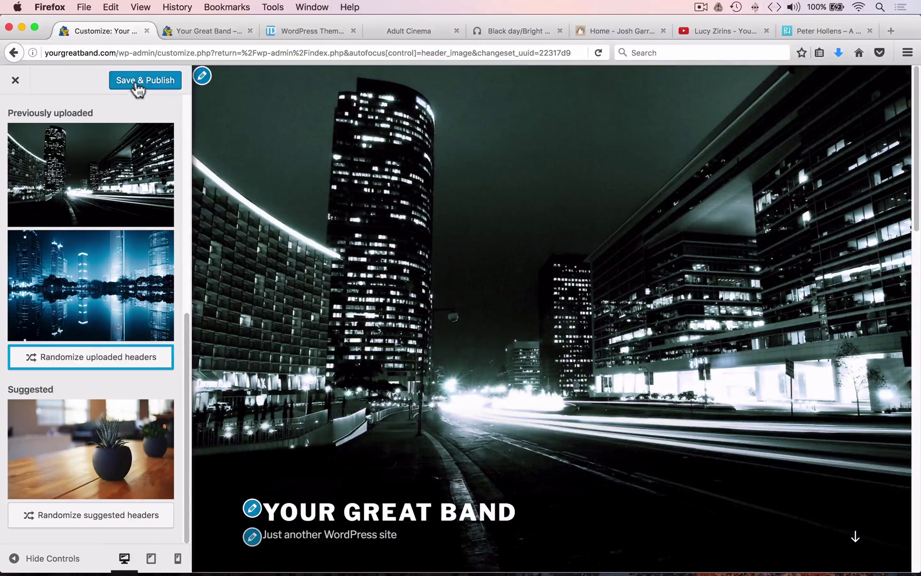
click(136, 85)
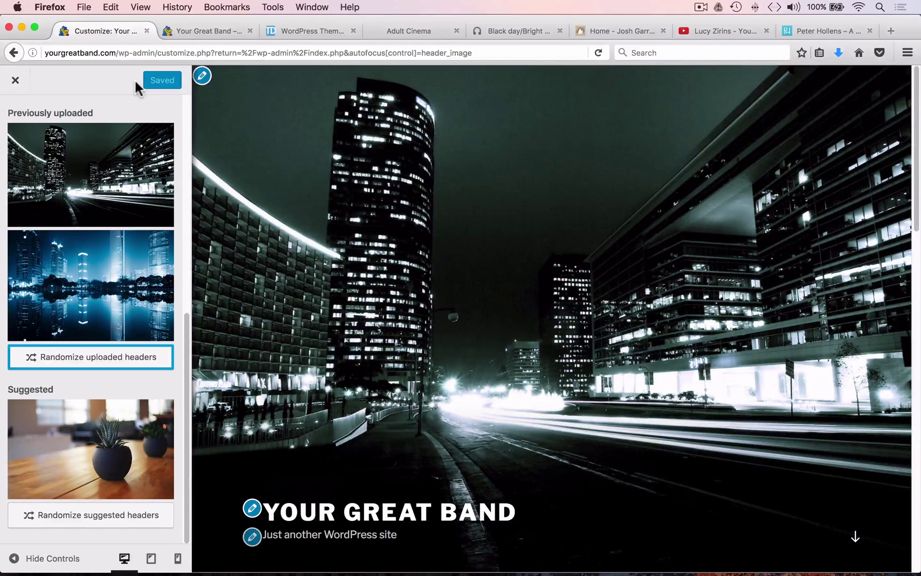
Reload the live Your Great Band home page several times to check how the header images alternate.
click(203, 31)
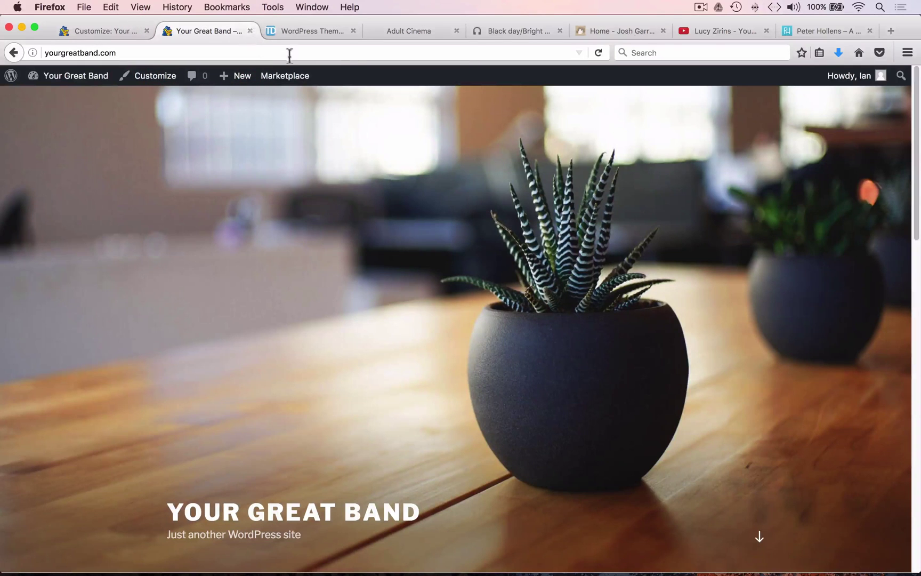
click(598, 52)
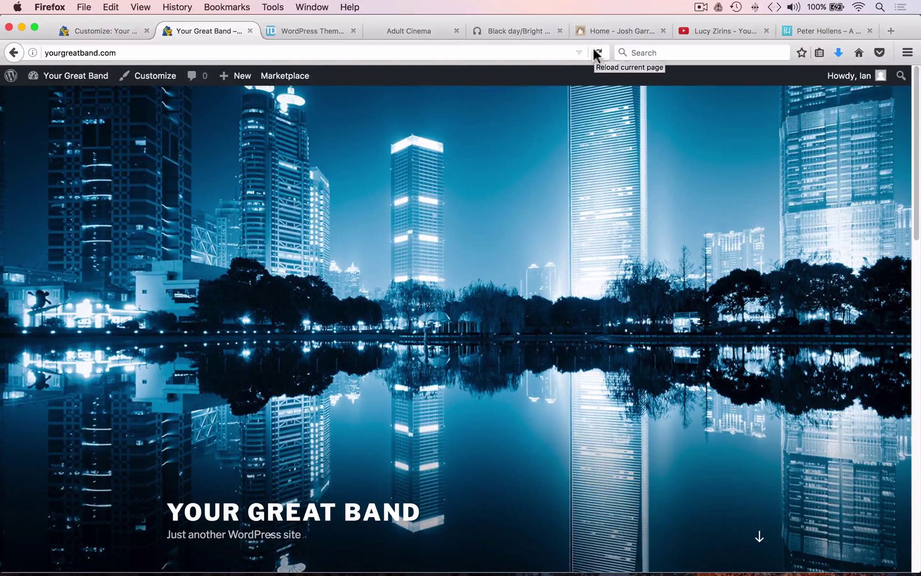
click(597, 52)
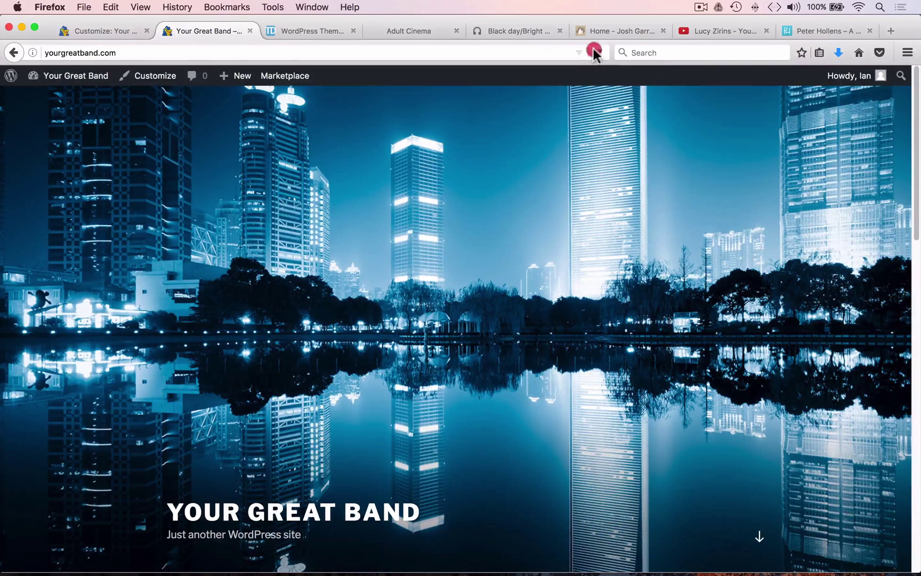
click(597, 53)
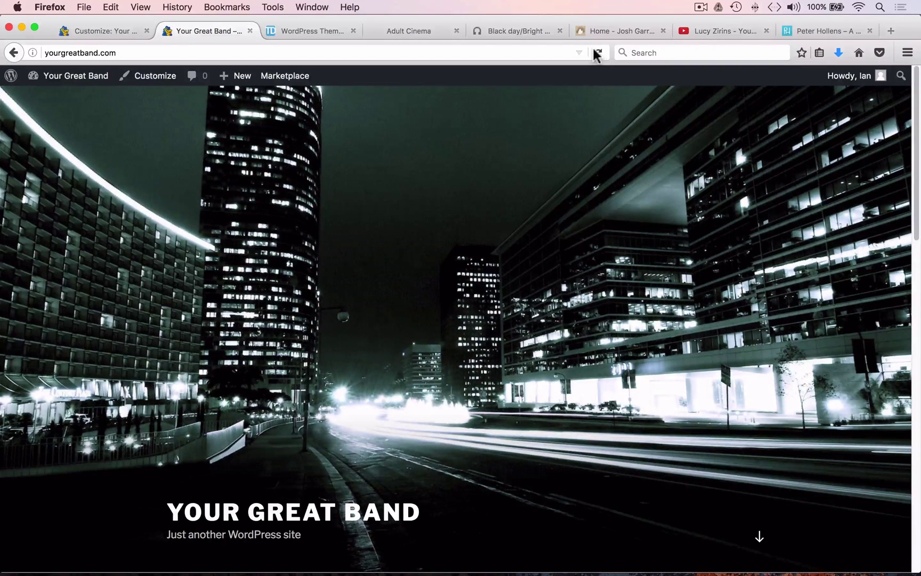
Upload lika-350.png from the Desktop as a logo image in the customizer's Site Identity settings.
click(98, 31)
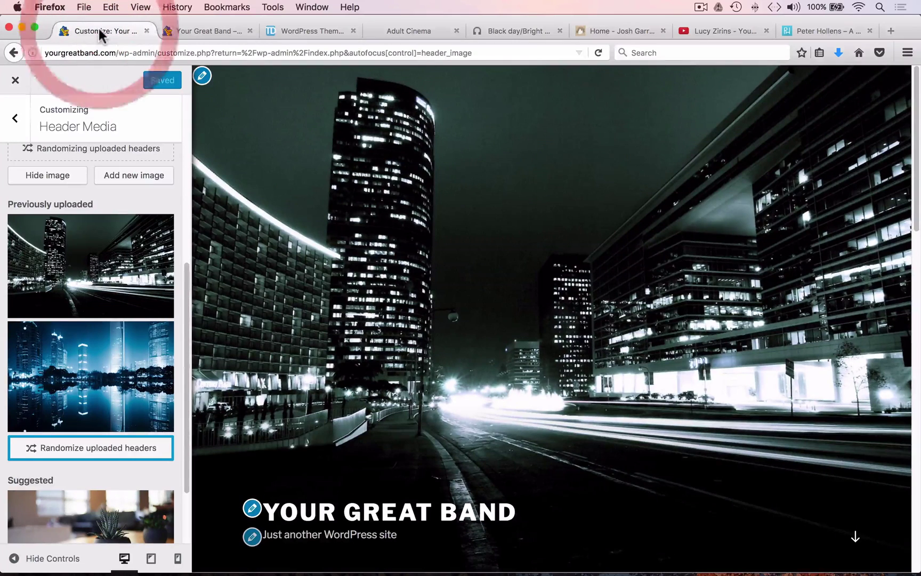
click(16, 121)
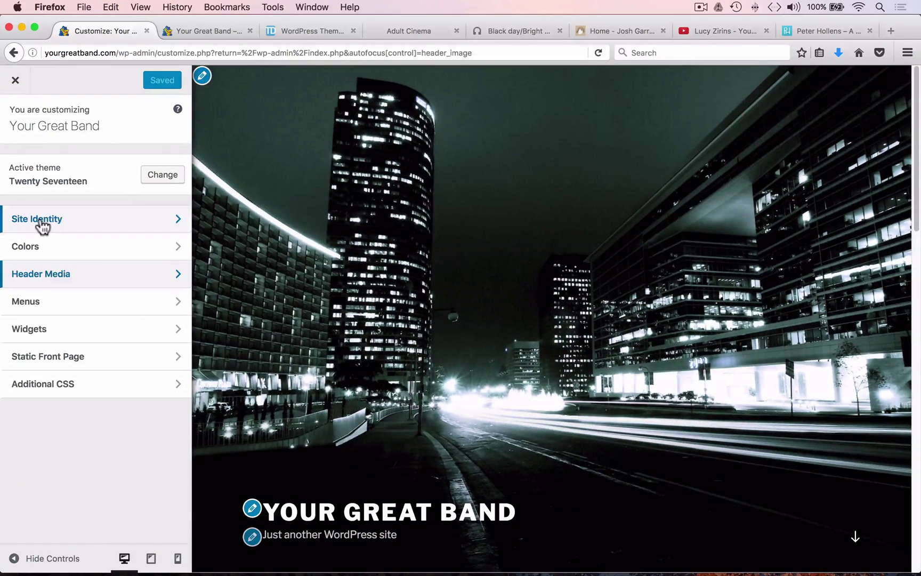
click(43, 223)
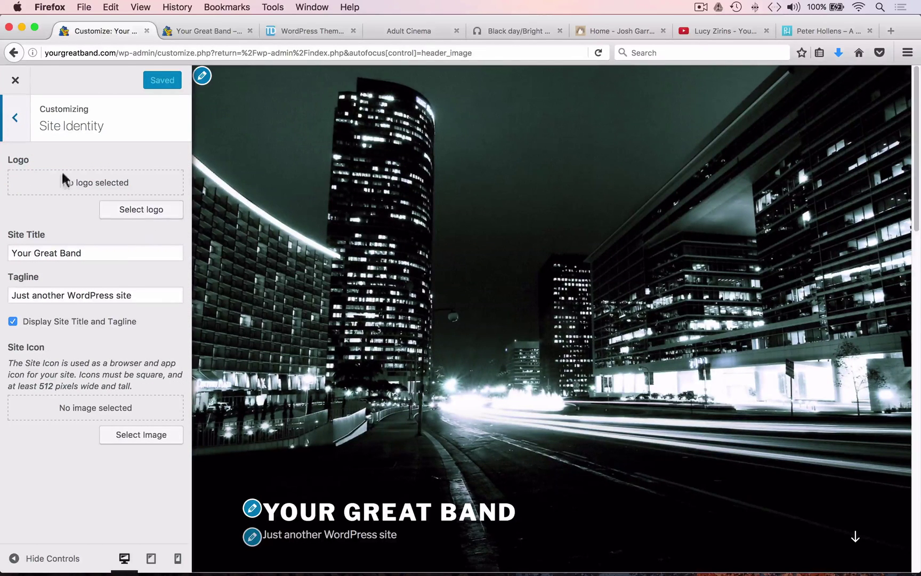
click(140, 211)
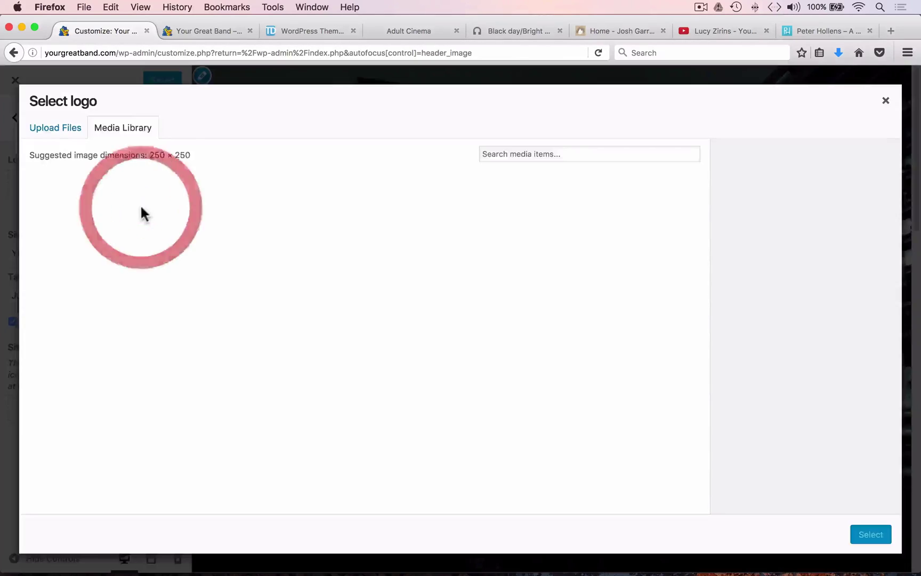
click(64, 128)
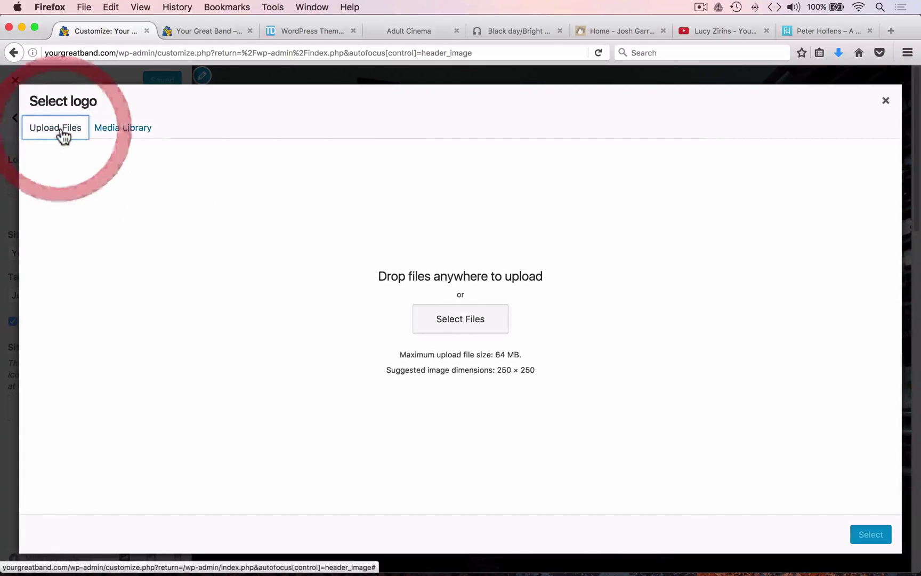
click(457, 321)
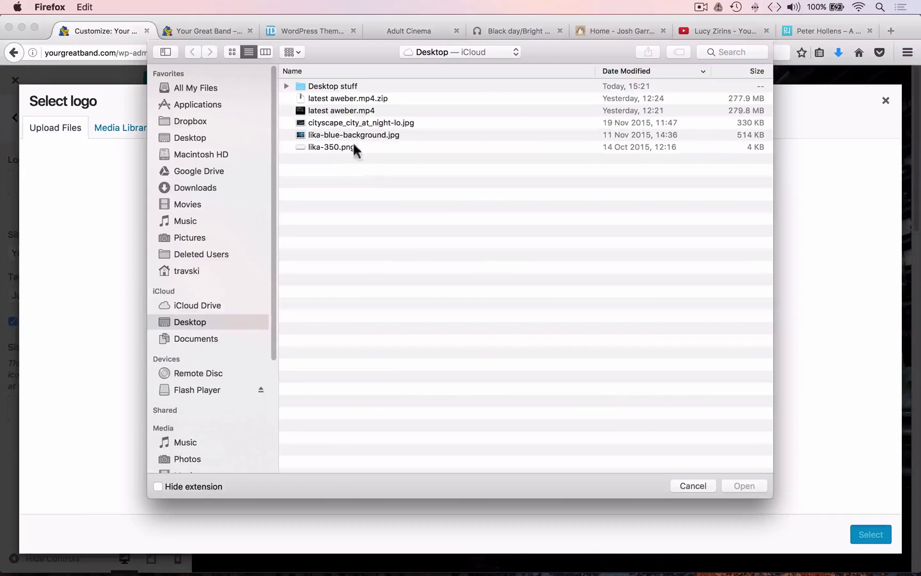
click(333, 147)
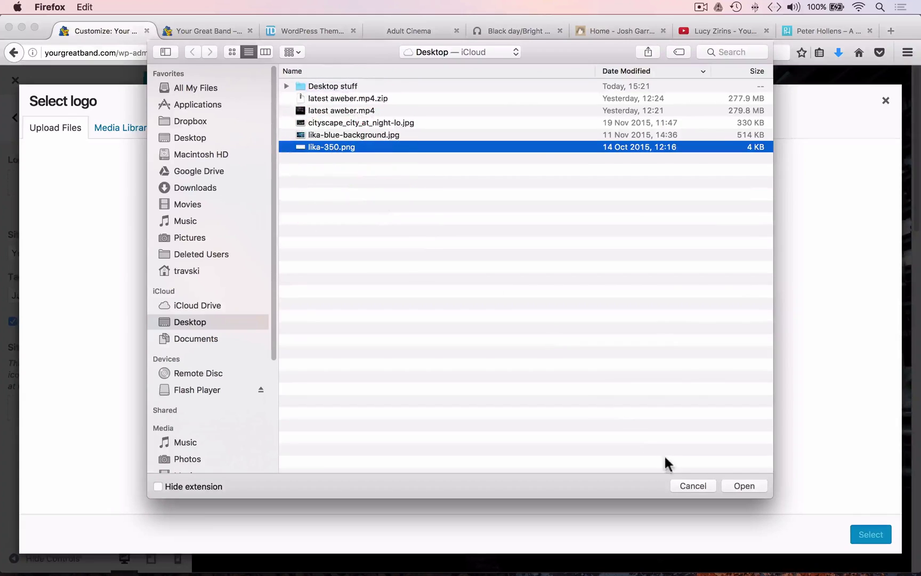
click(747, 488)
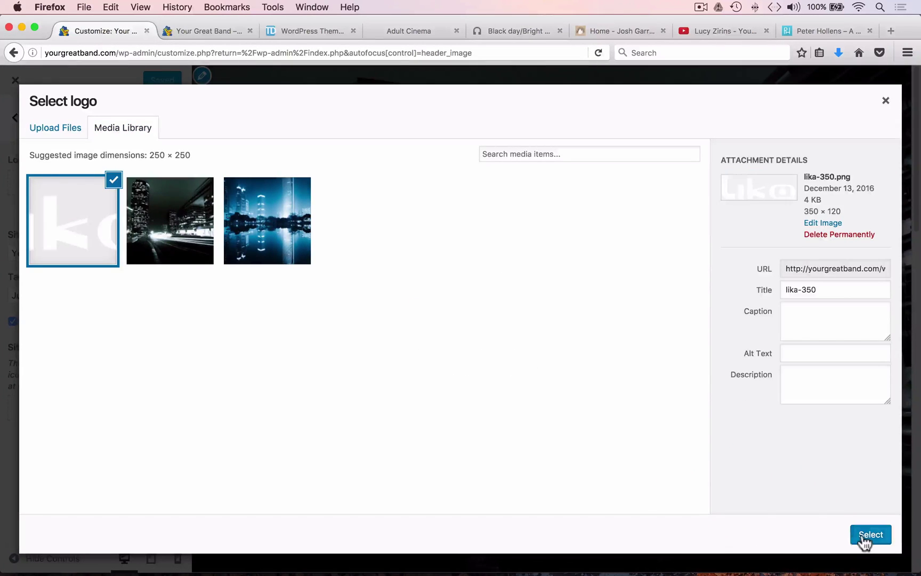
Set lika-350.png as the site logo, widening the crop area to cover the whole image.
click(865, 540)
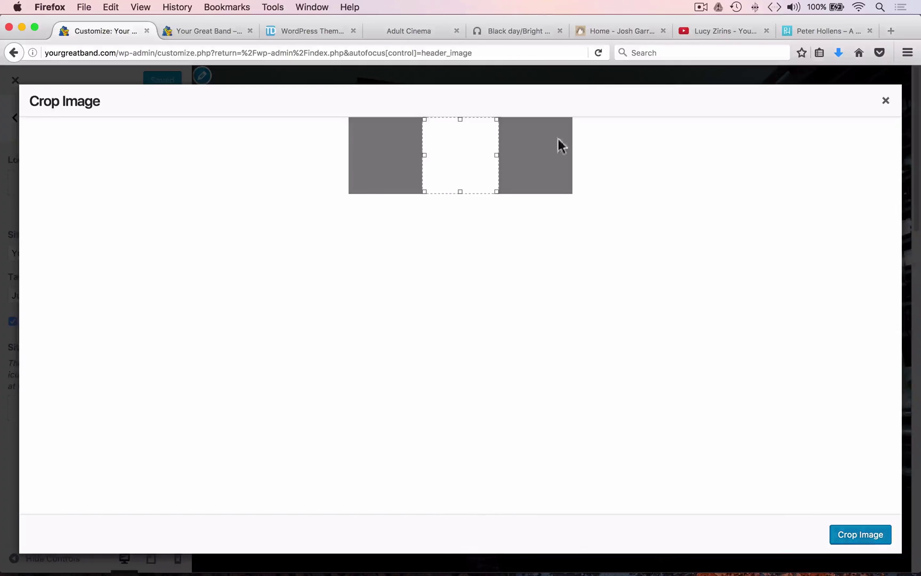
drag(496, 154, 573, 161)
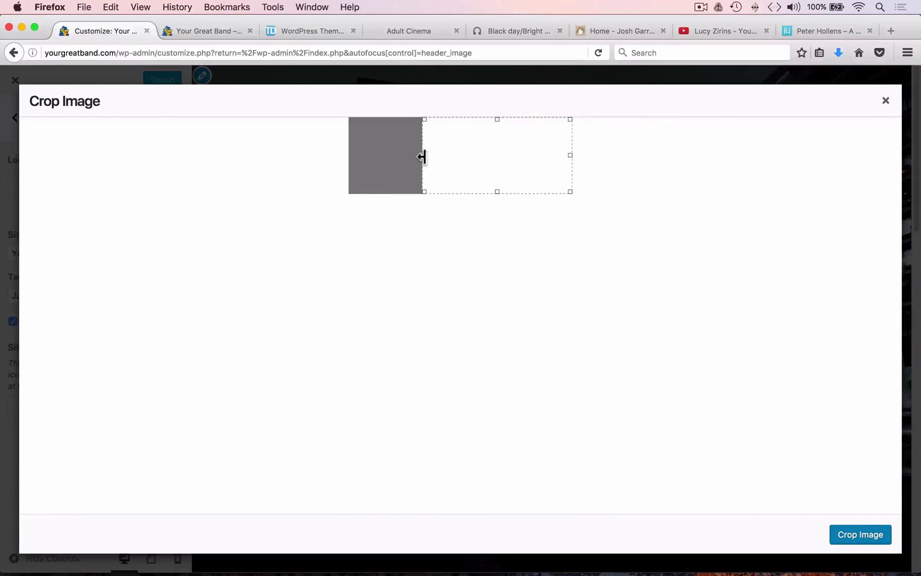
drag(423, 157, 323, 162)
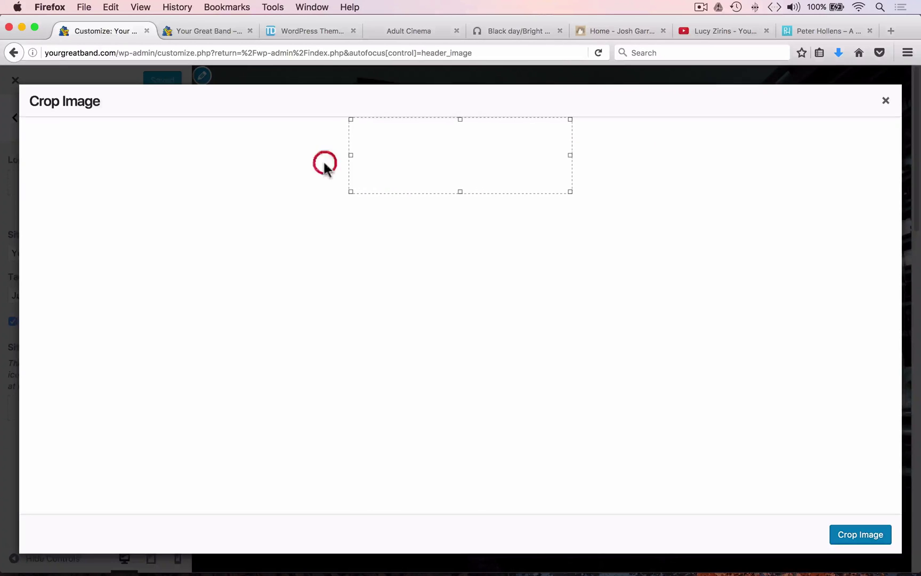
click(861, 544)
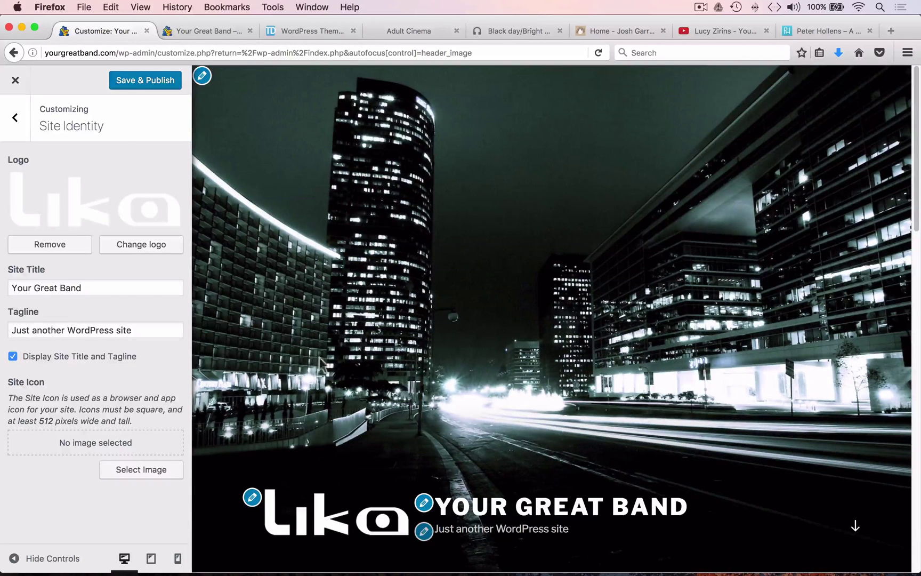
Hide the site title and tagline, publish the change and check the logo on the reloaded live site.
click(13, 357)
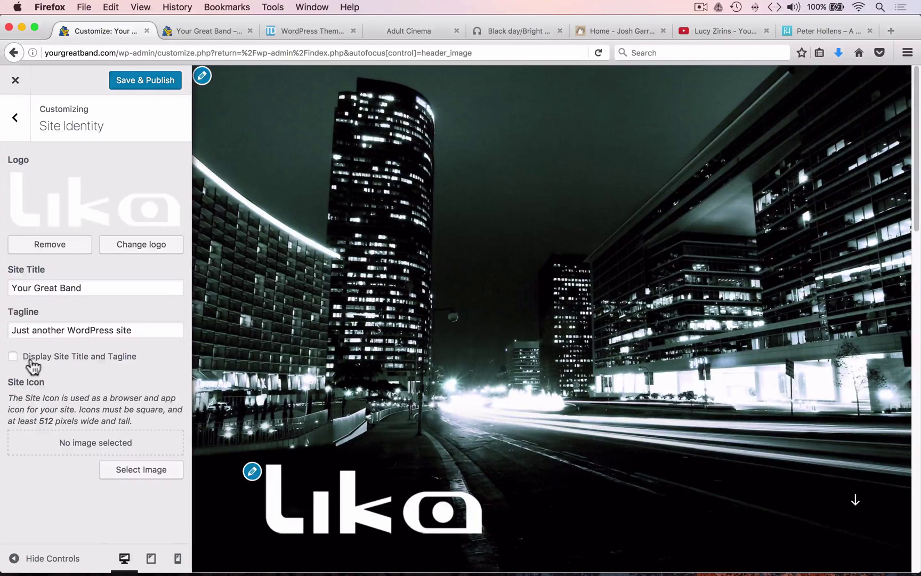
click(143, 80)
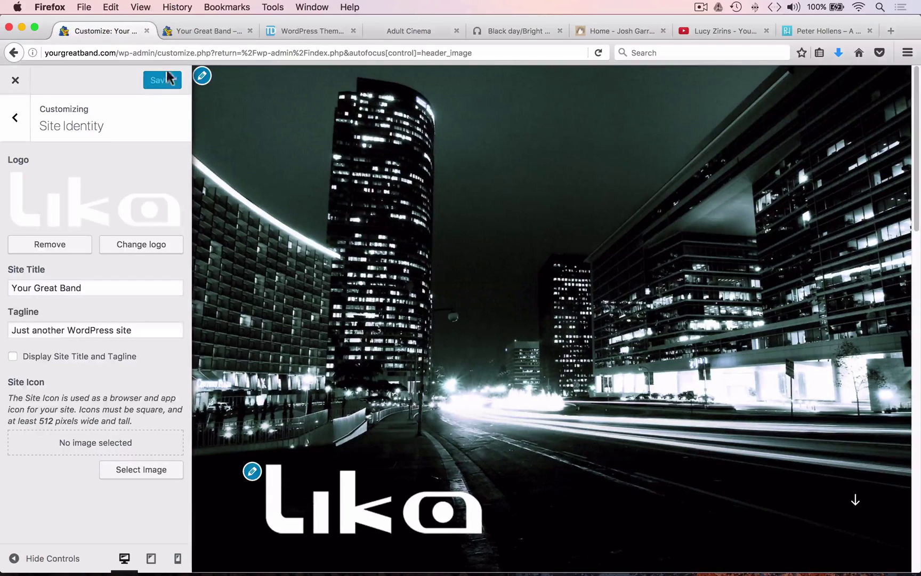
click(209, 31)
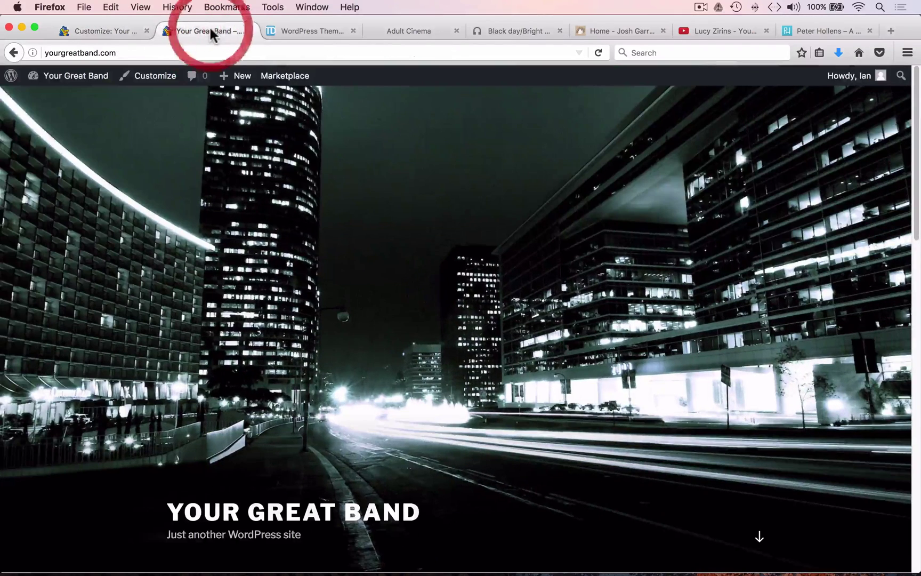
click(598, 53)
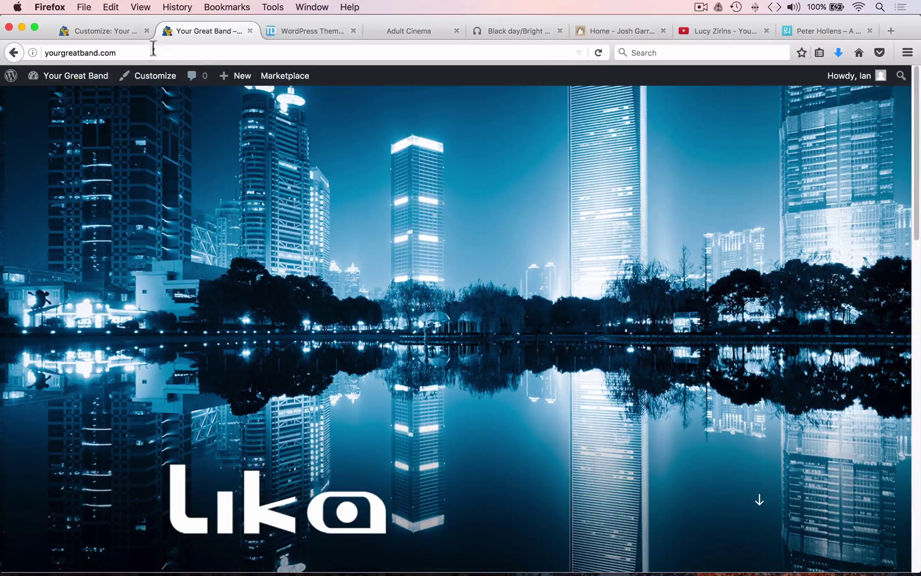
Publish the pending customizer changes and close the customizer to return to the WordPress dashboard.
click(101, 29)
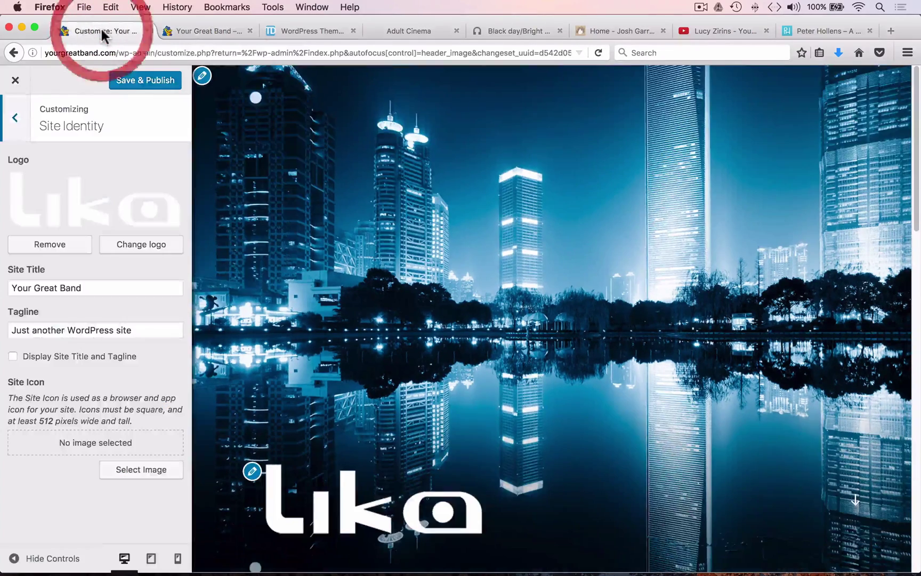
click(15, 123)
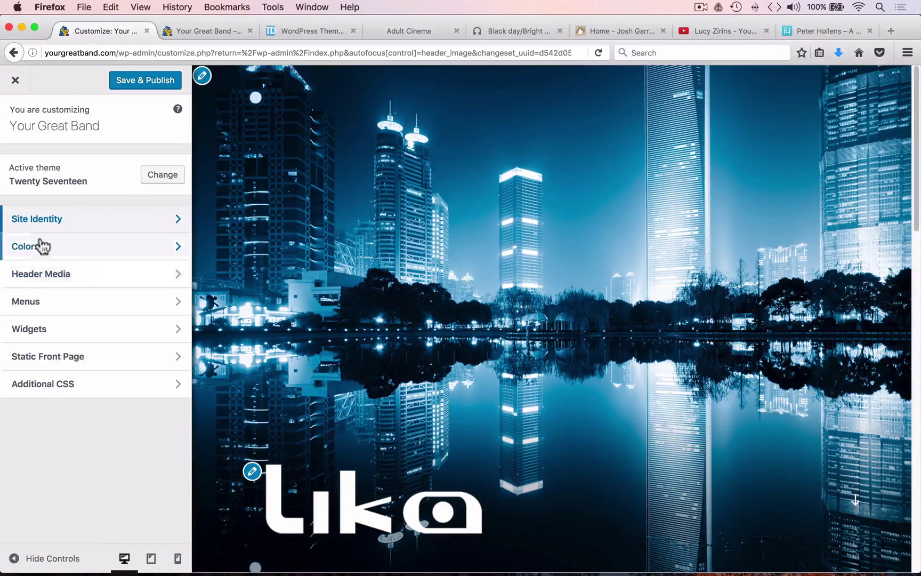
click(143, 80)
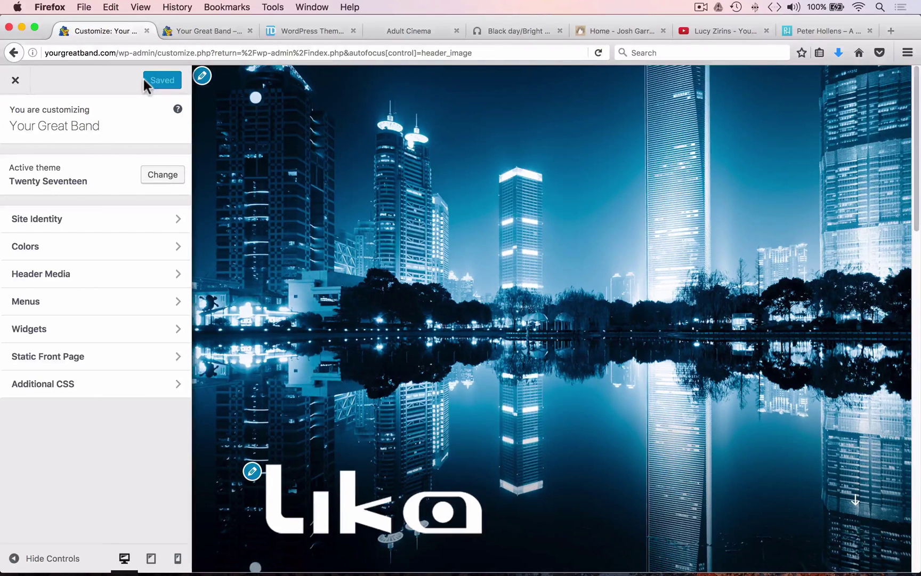
click(15, 81)
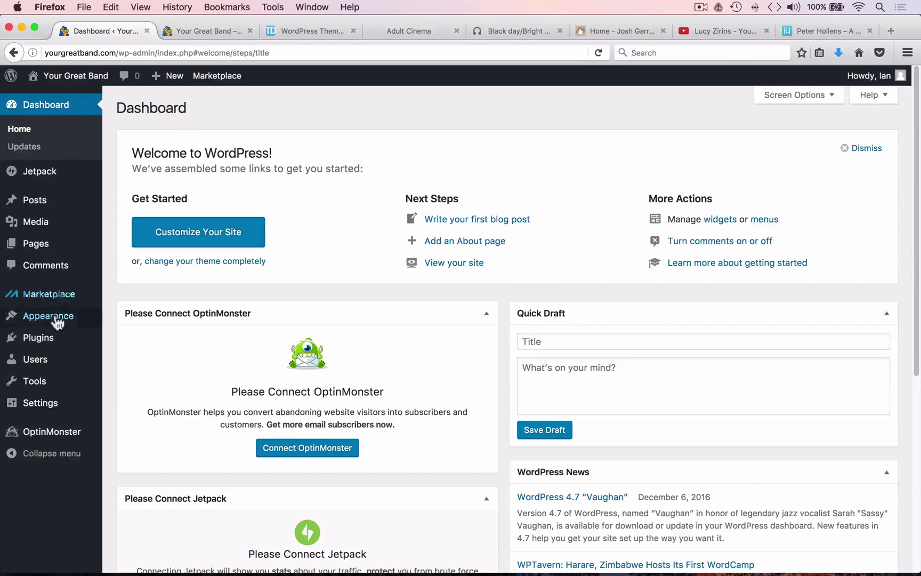
Deactivate the MOJO Marketplace and OptinMonster API plugins in the list of installed plugins.
click(43, 340)
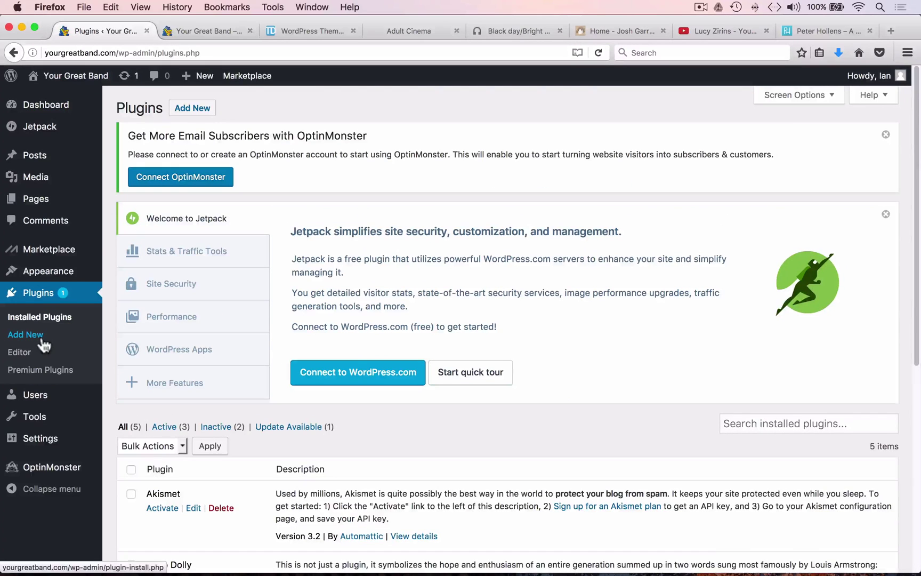
drag(915, 316, 917, 526)
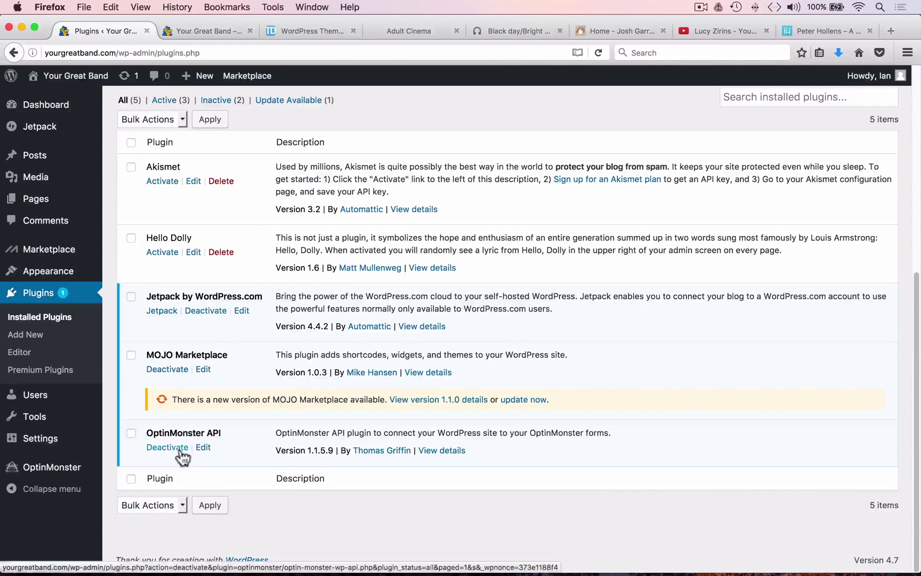
click(166, 370)
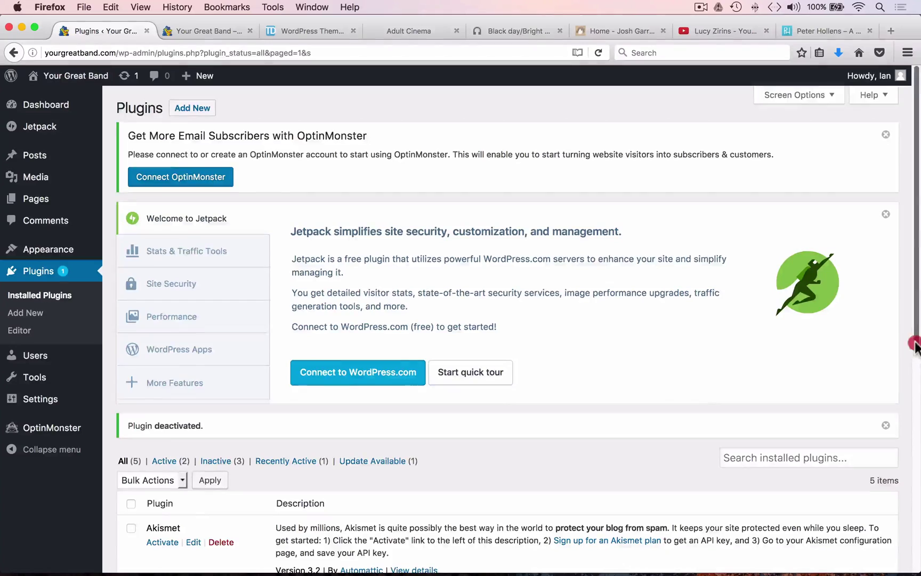
drag(915, 357, 912, 554)
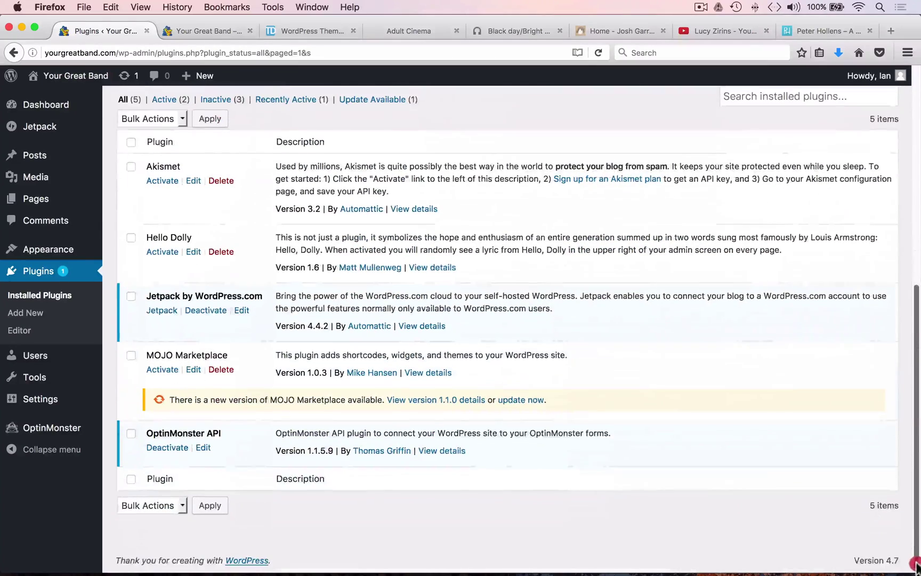
click(164, 450)
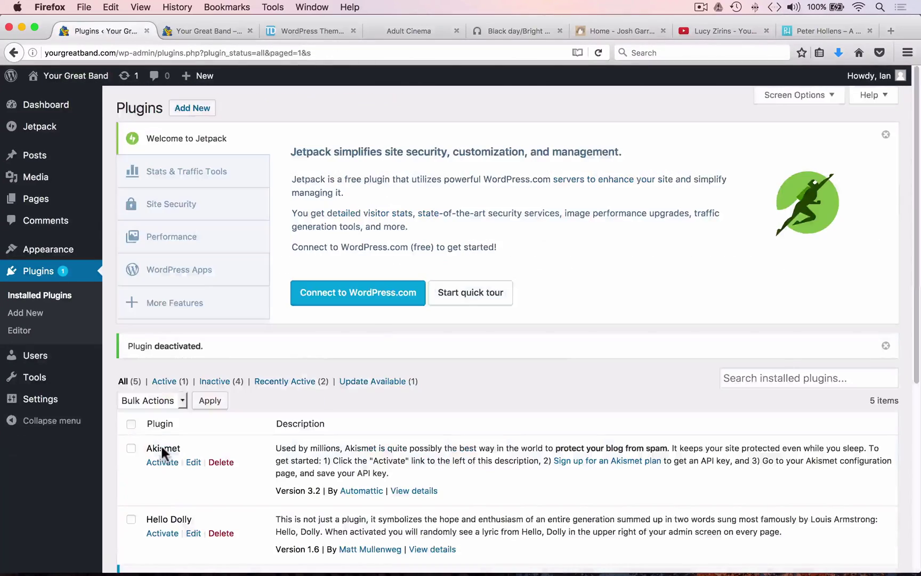
Delete the deactivated OptinMonster API and MOJO Marketplace plugins together with their data.
drag(916, 379, 912, 540)
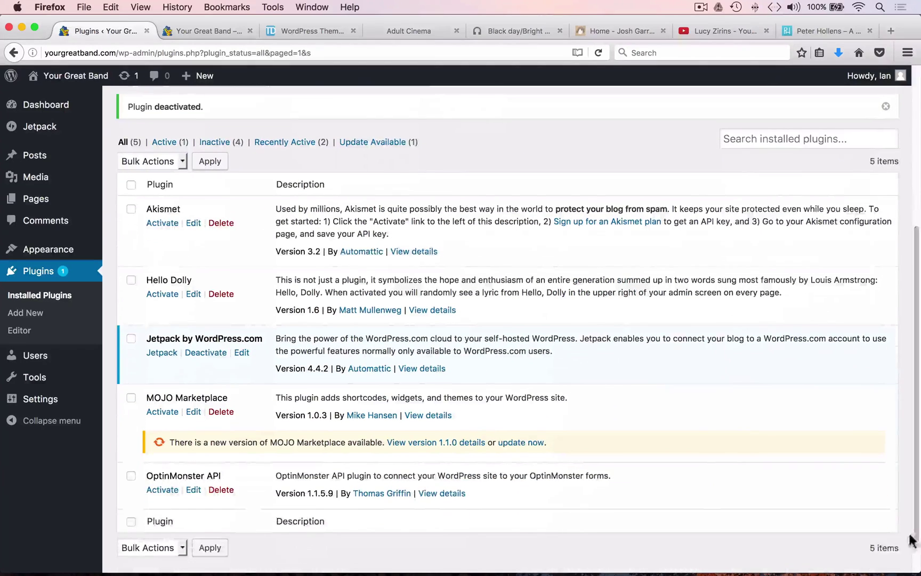
click(221, 489)
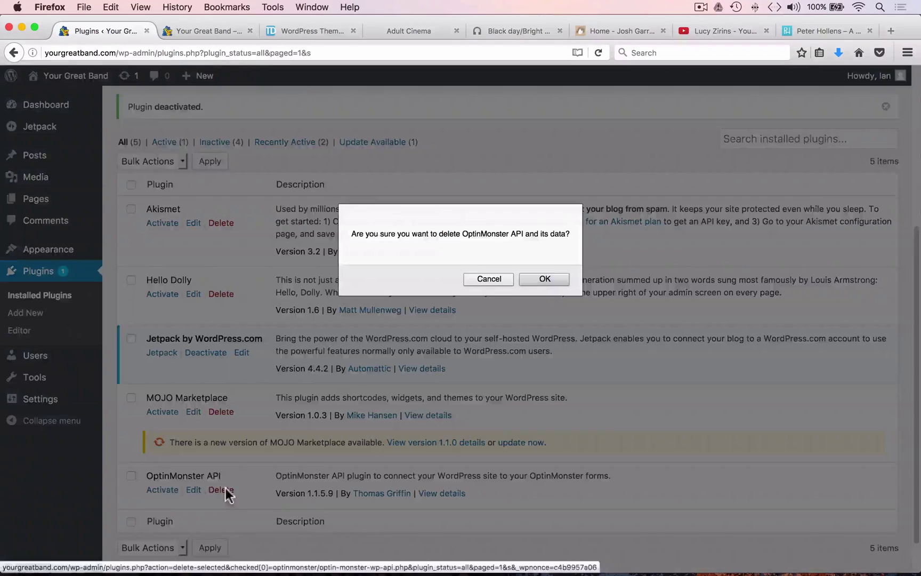
click(545, 278)
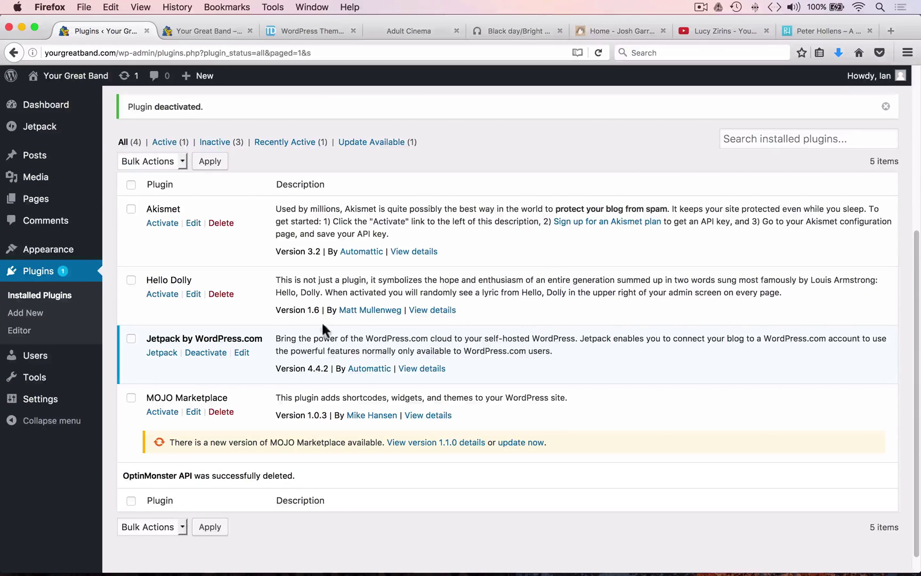
click(221, 411)
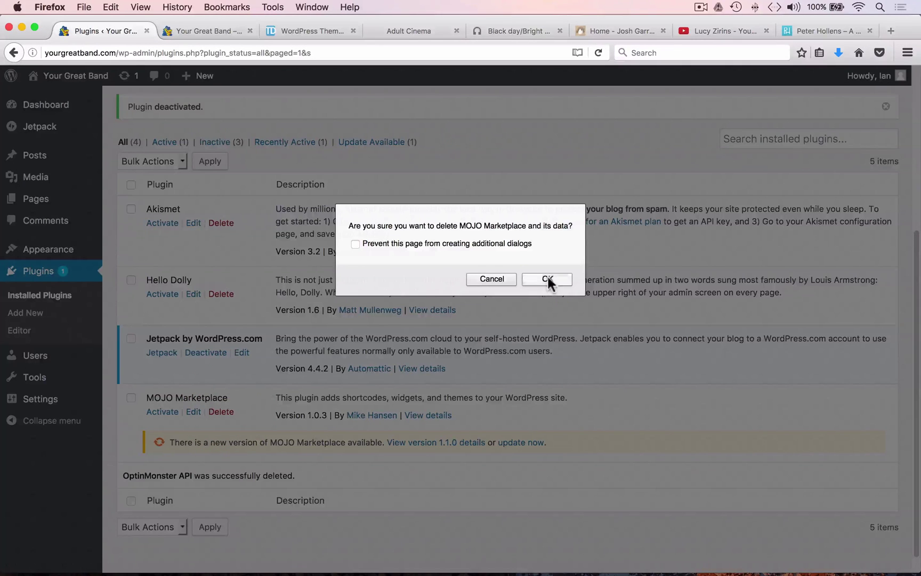
click(547, 275)
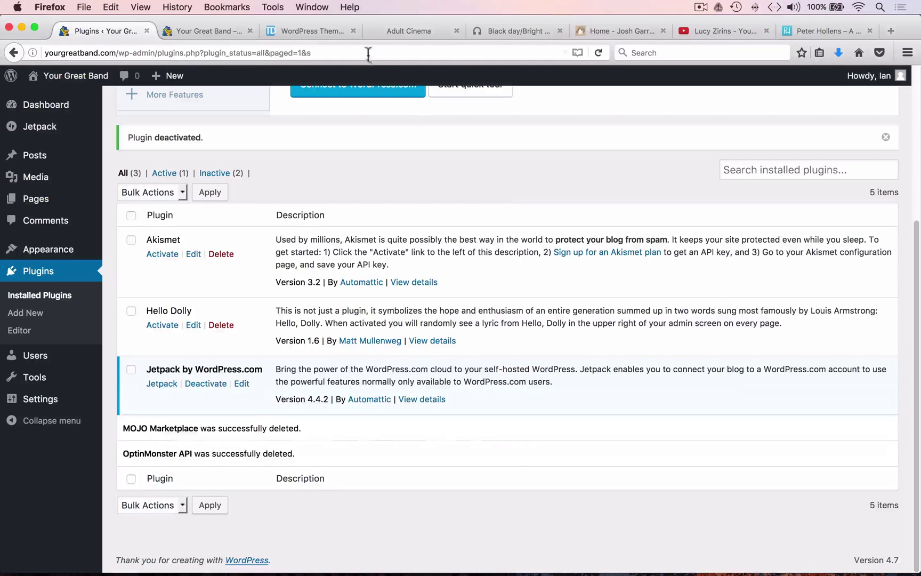
Switch to the WPThemeDetector website.
click(317, 31)
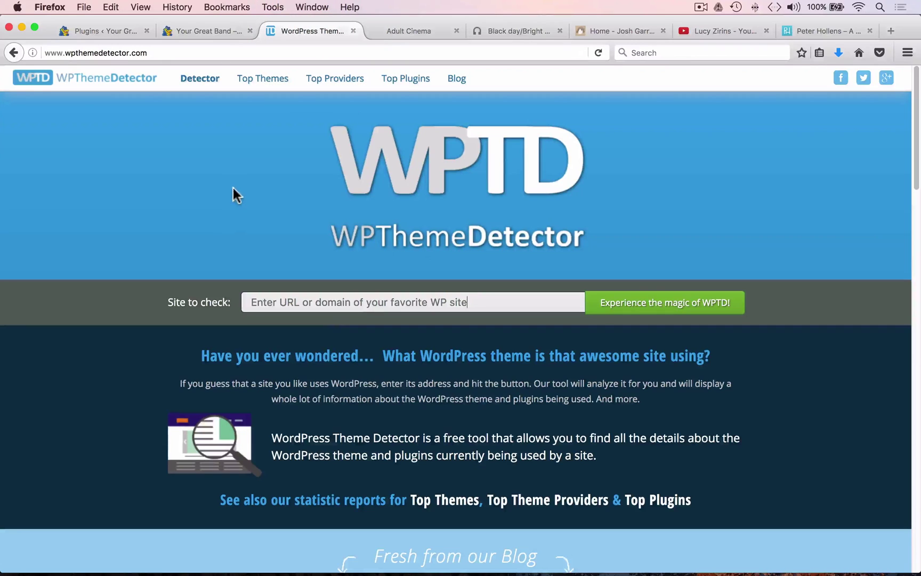